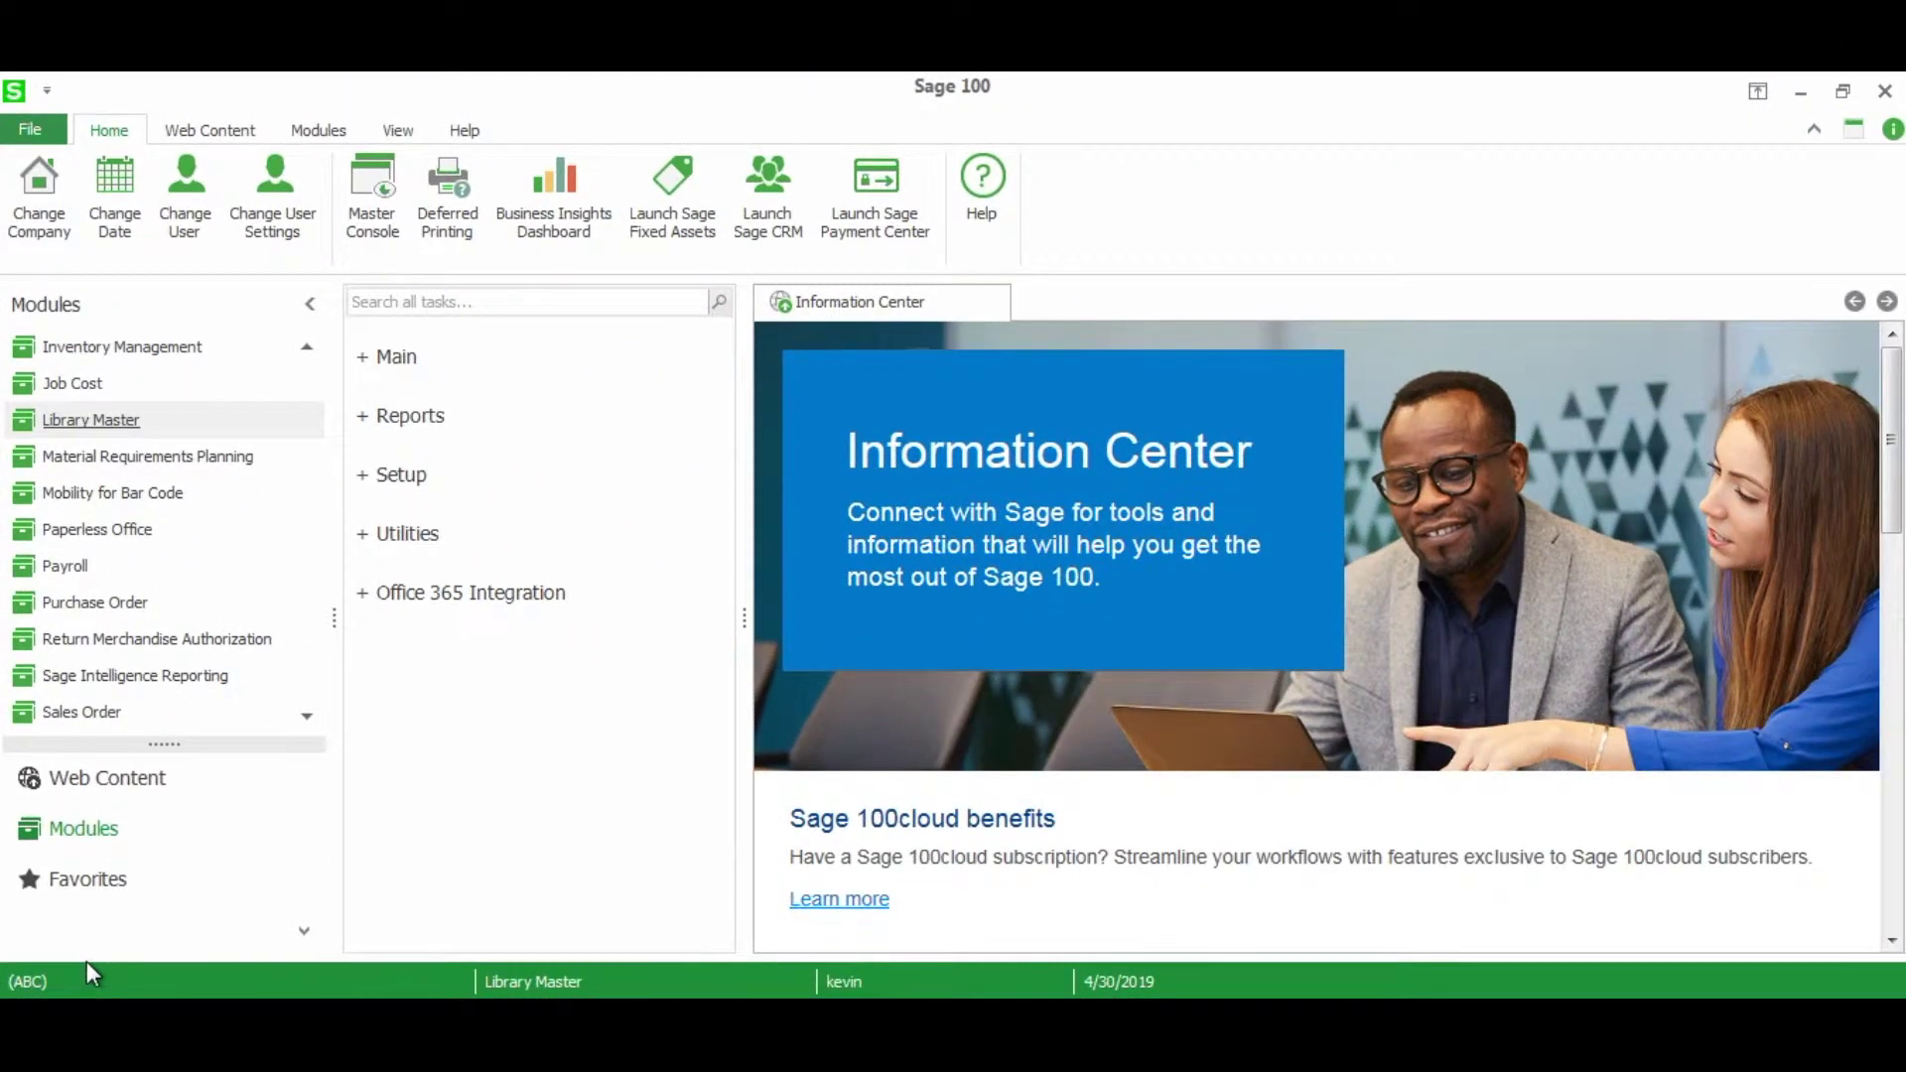
Step: Open Report Manager from the Library Master Setup tasks
left_click(402, 491)
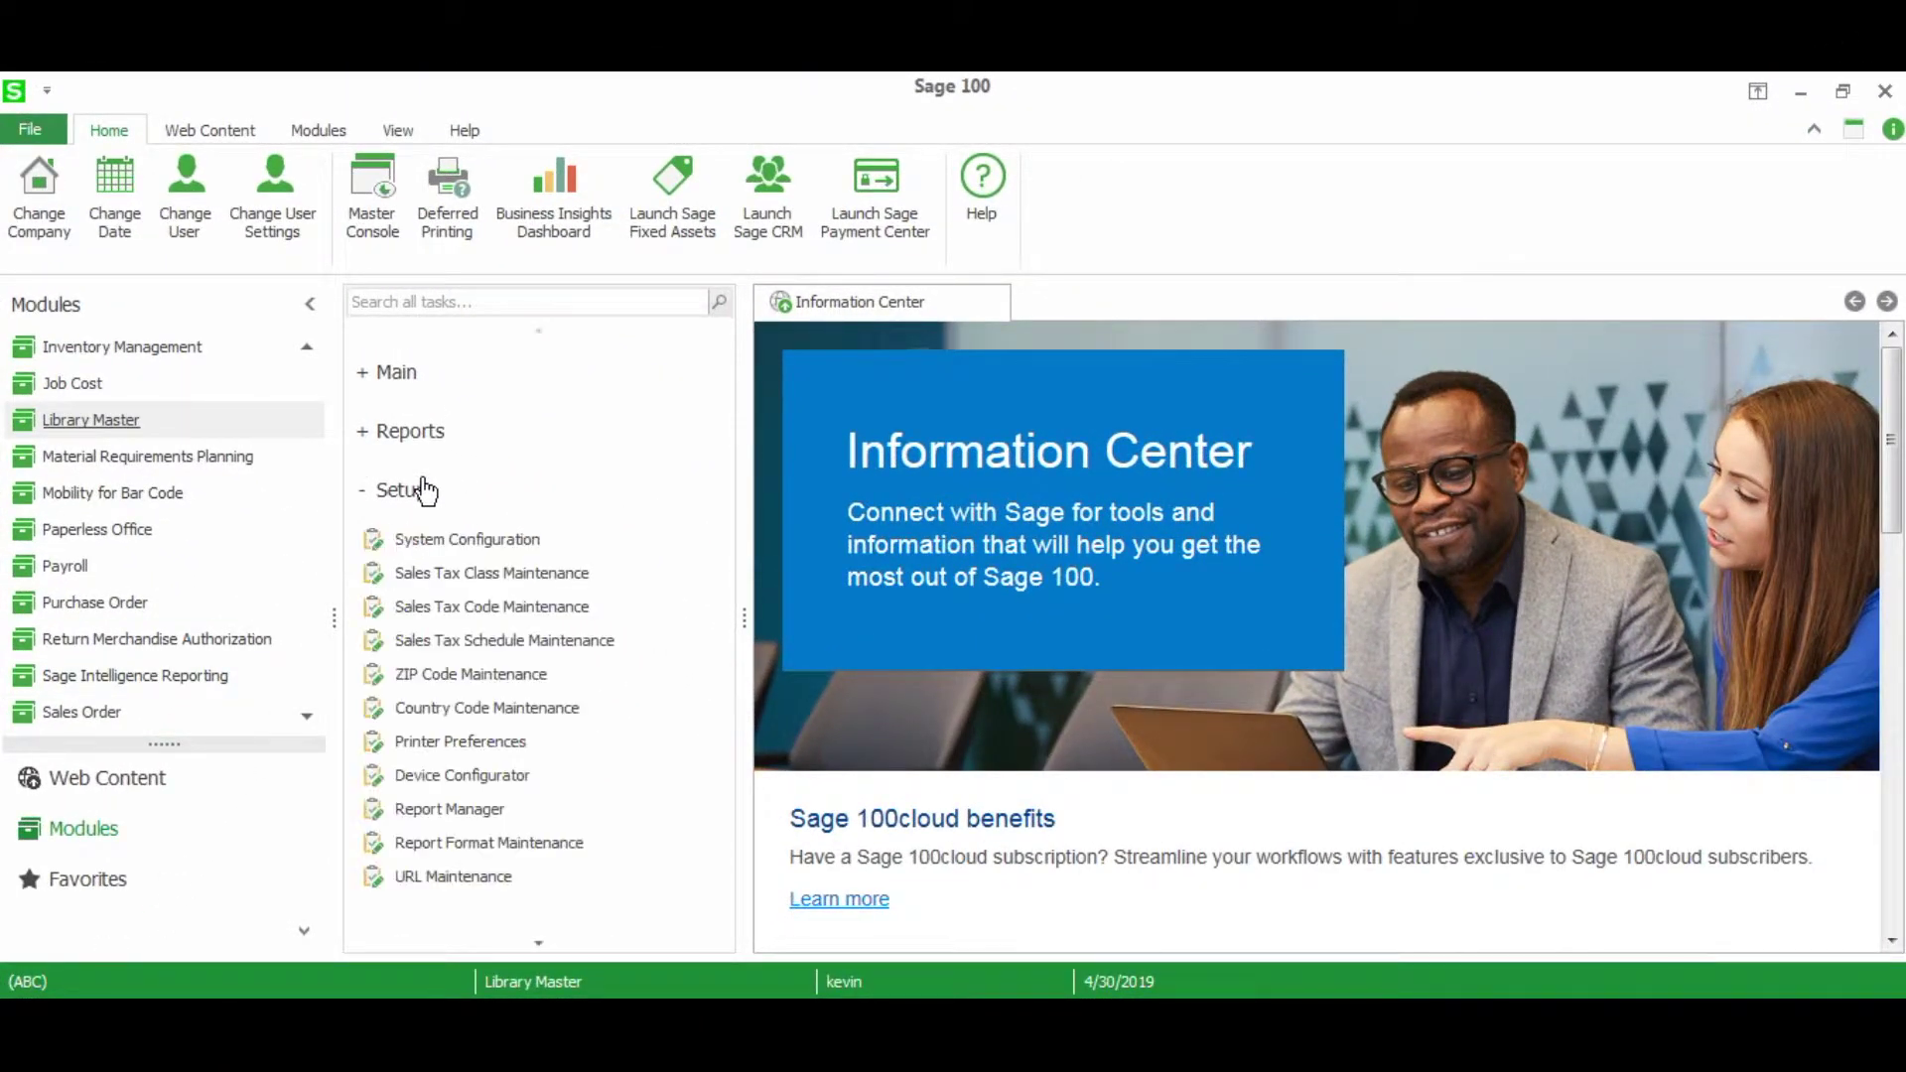
left_click(451, 809)
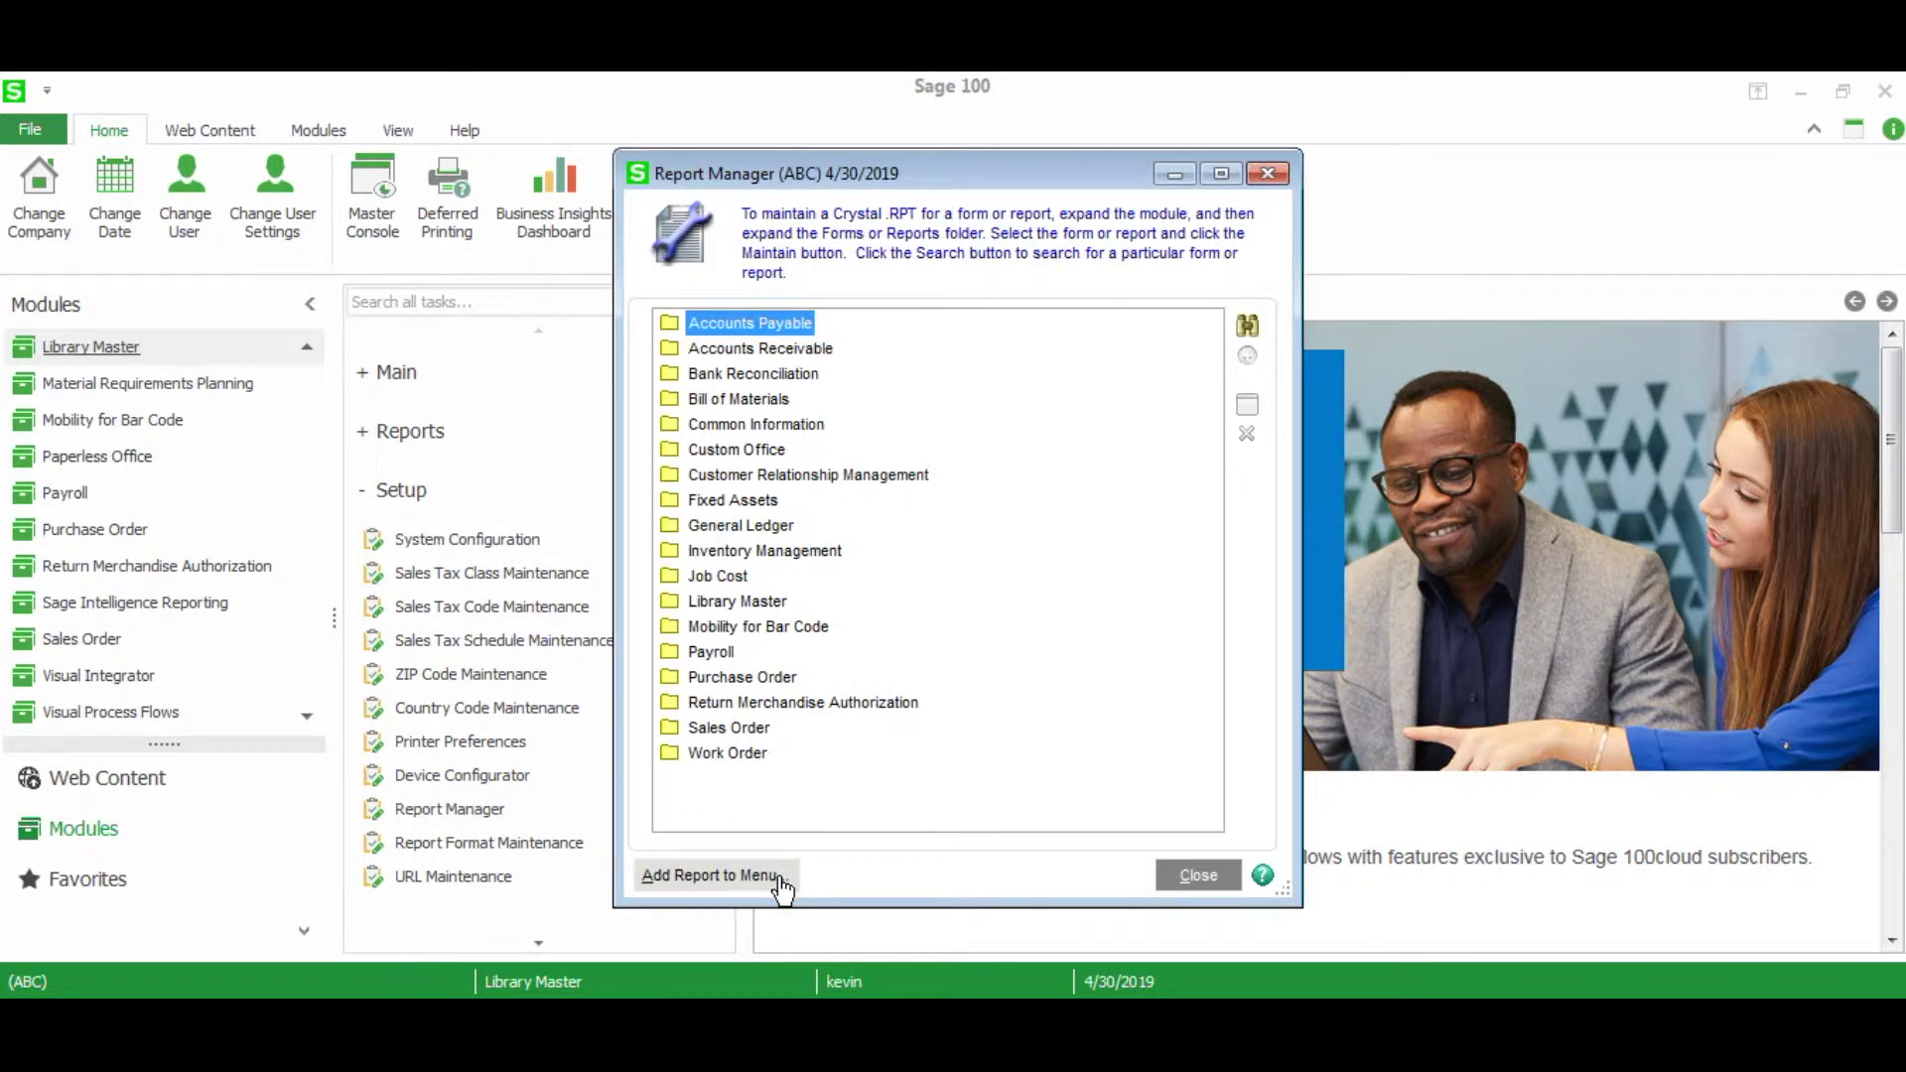
Step: Start the Add Report to Menu wizard with Accounts Receivable as the module
left_click(786, 878)
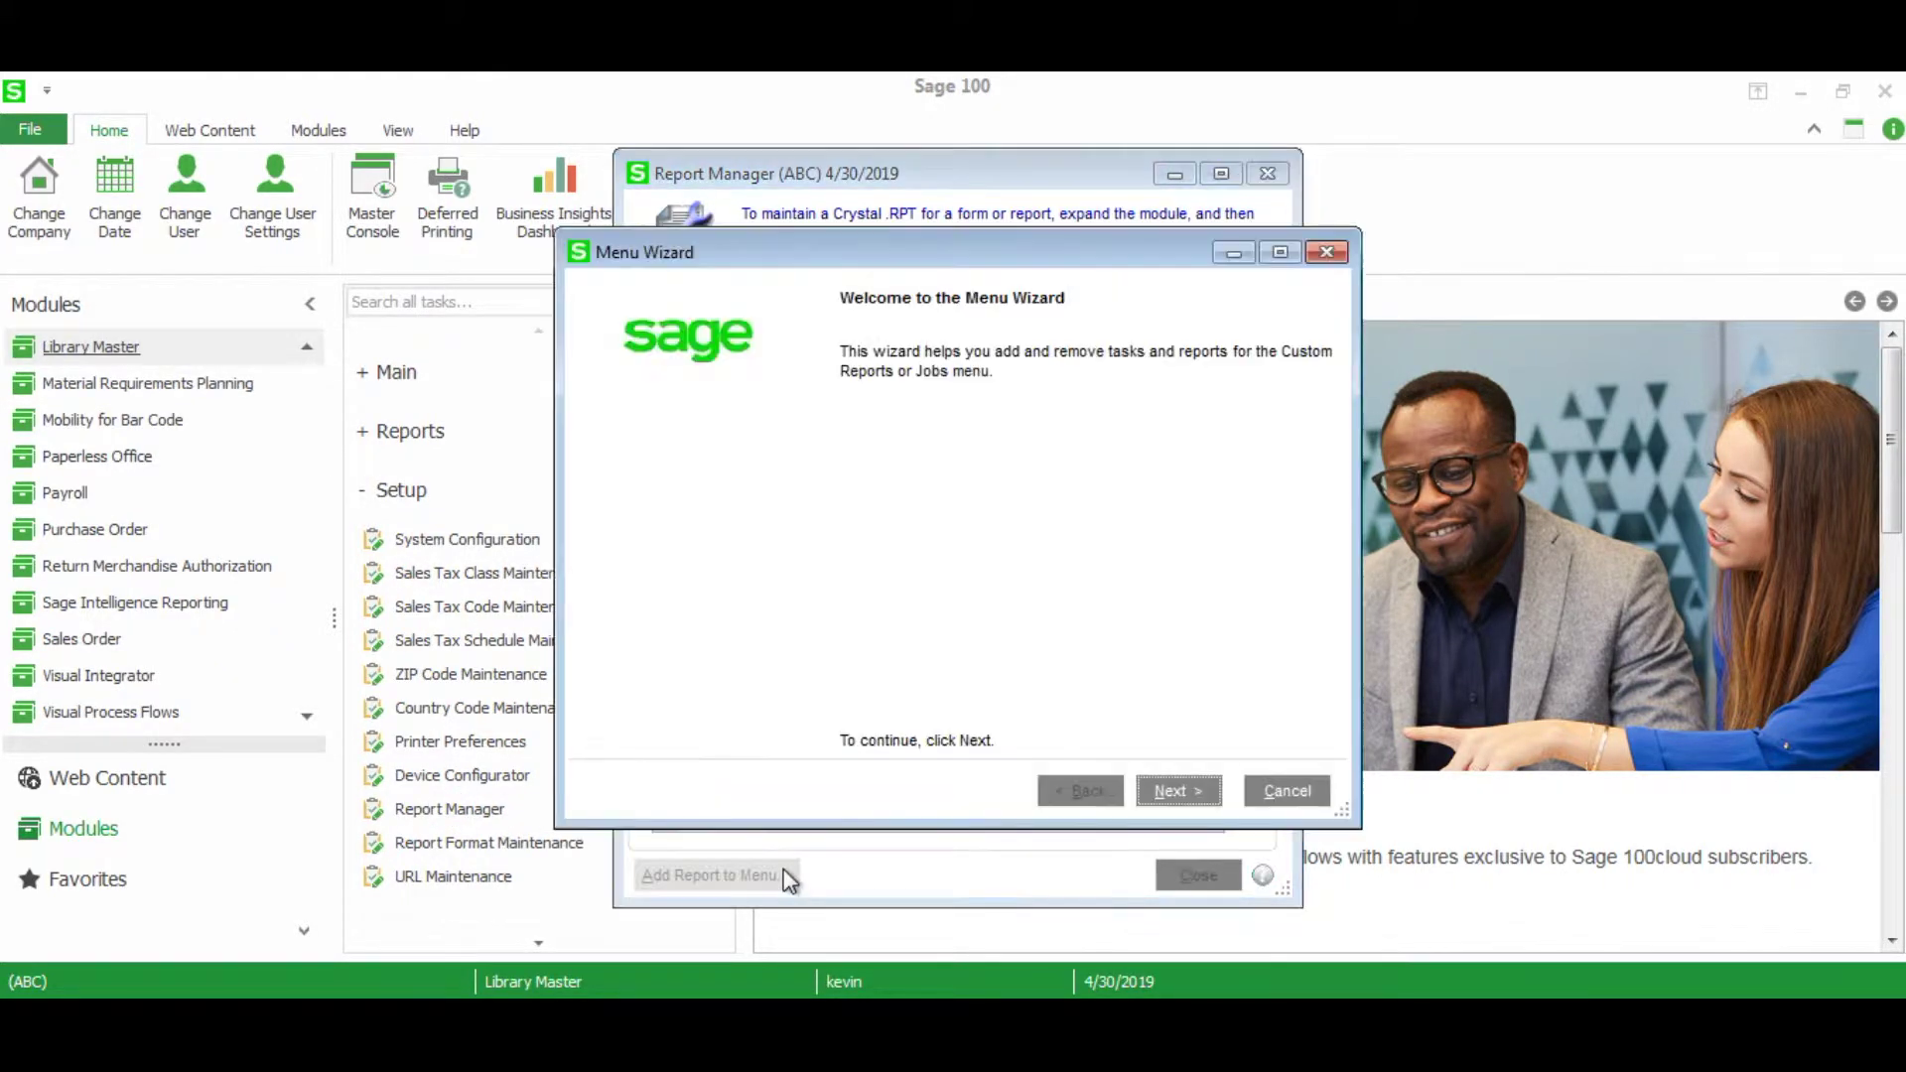
left_click(1171, 790)
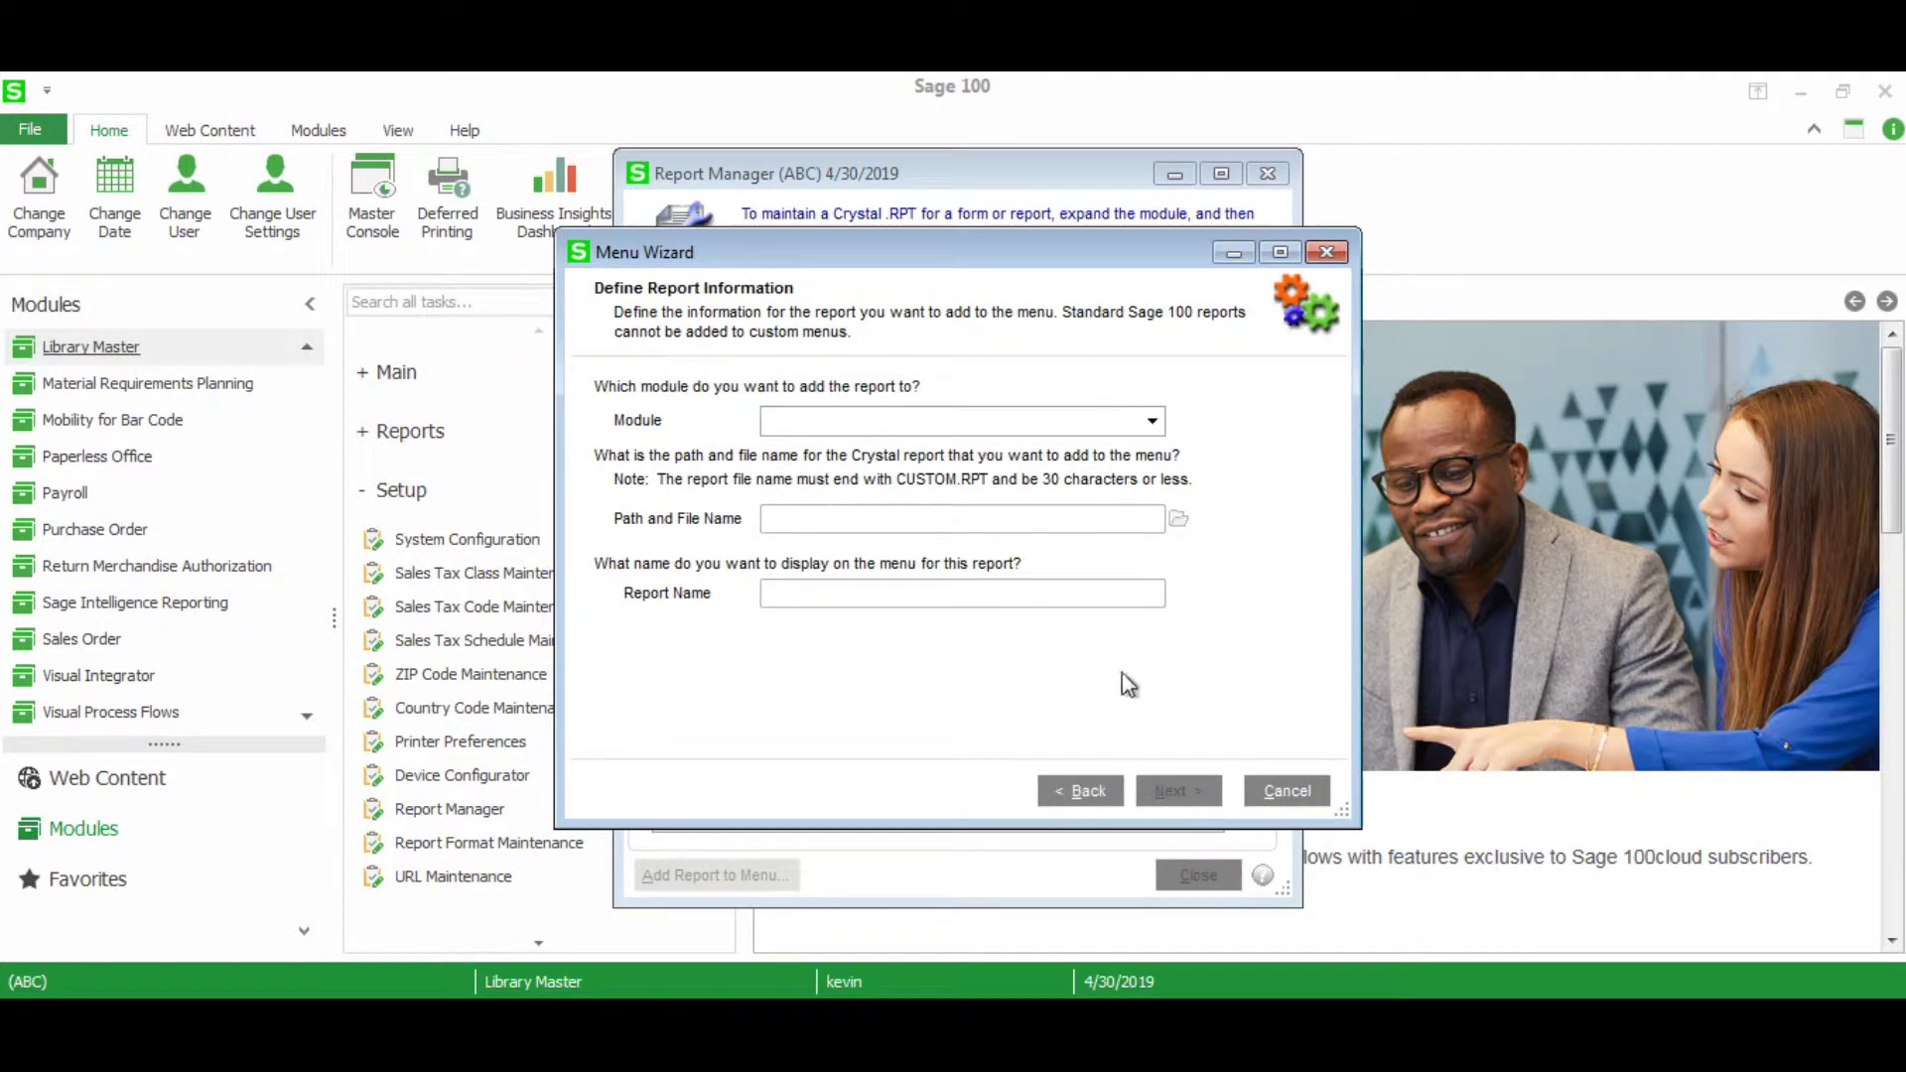
left_click(1150, 424)
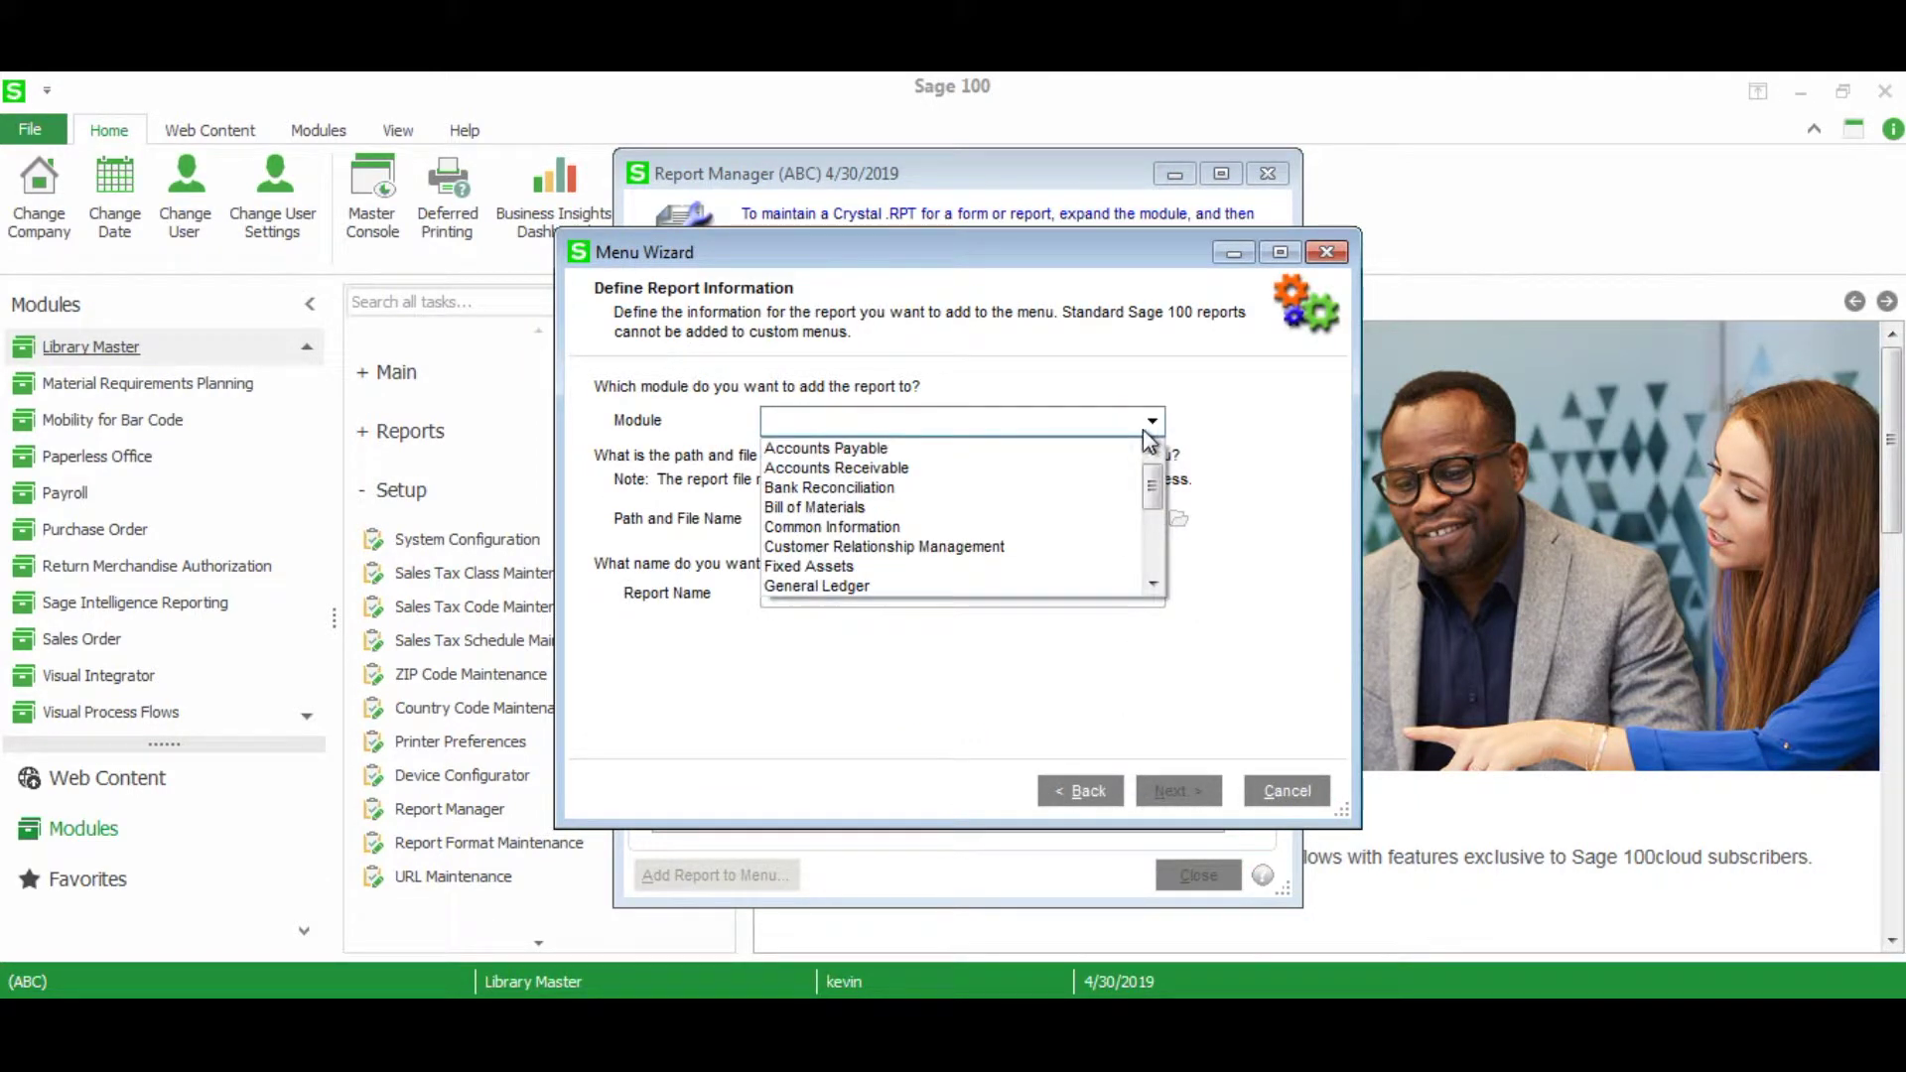
left_click(1107, 477)
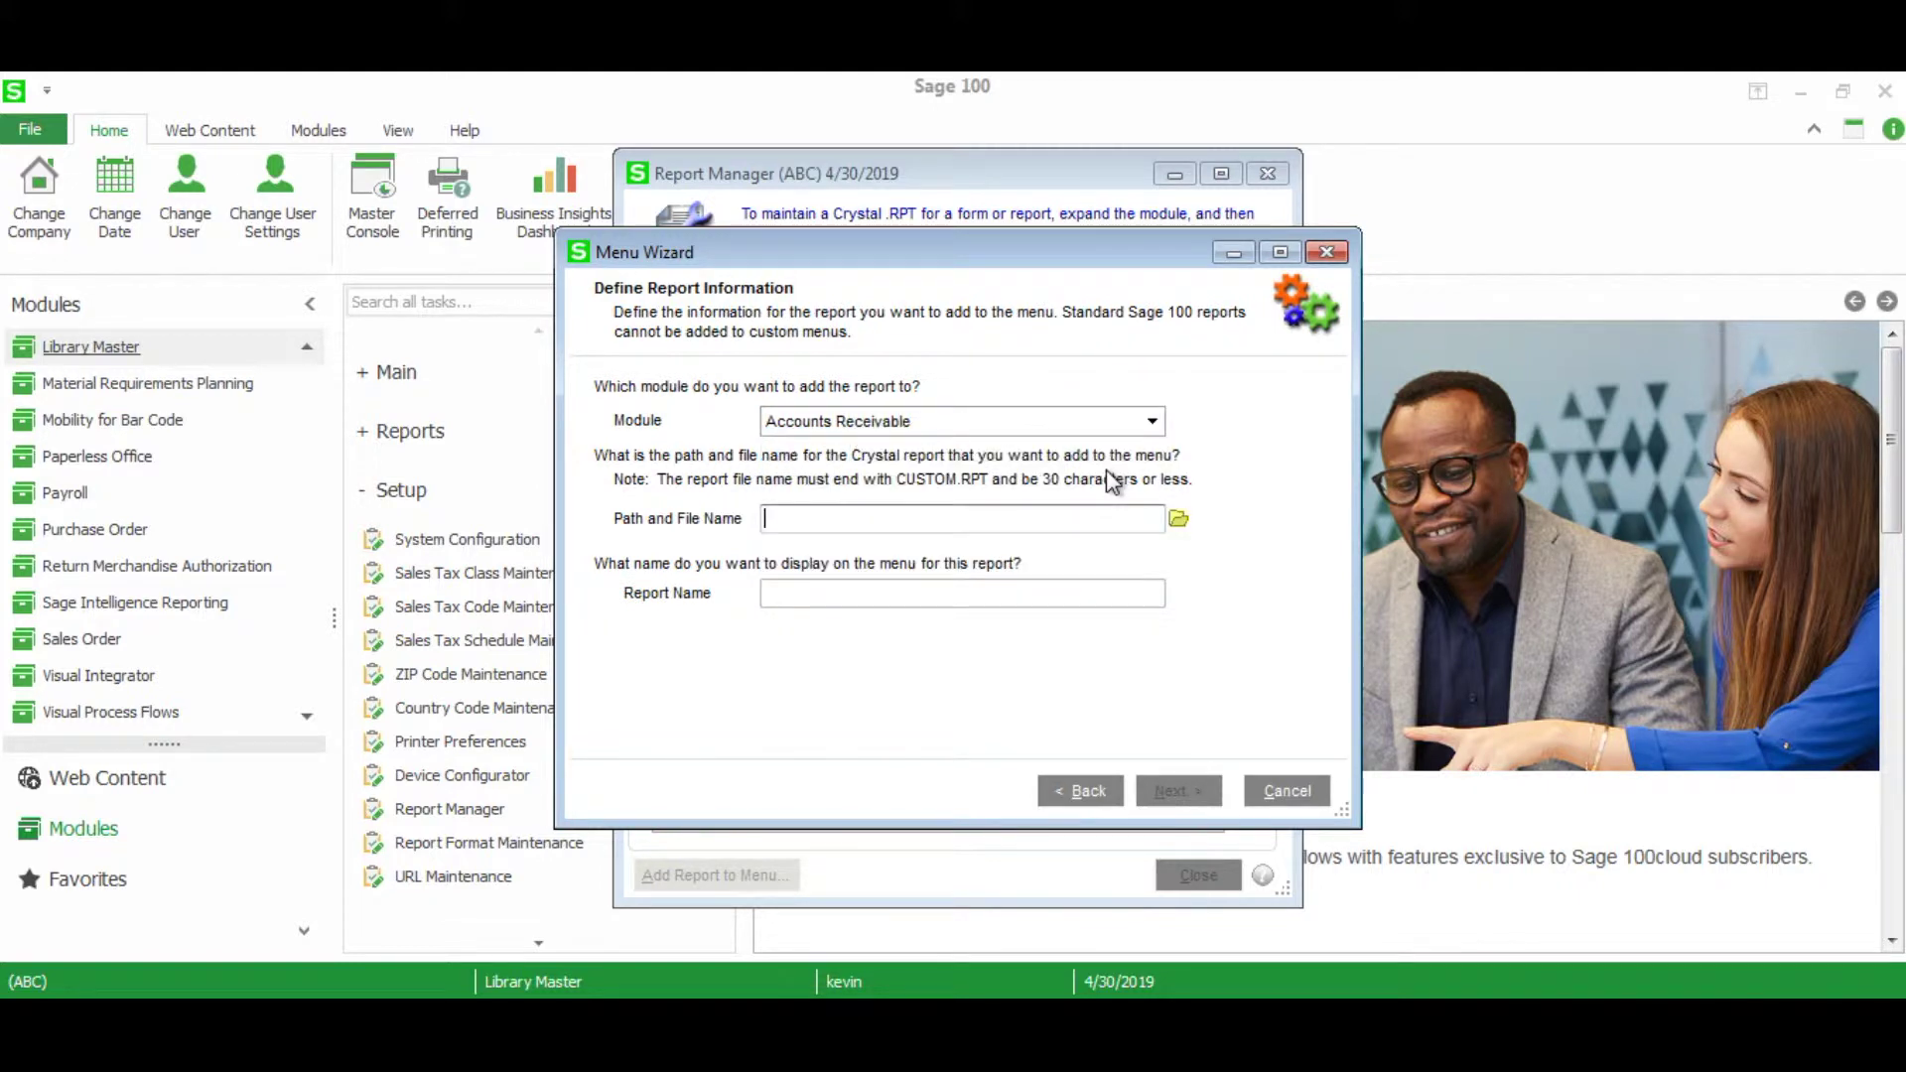
Step: Select Customer Reportcustom.rpt, name the report 'Customer', and advance to role selection
left_click(1174, 516)
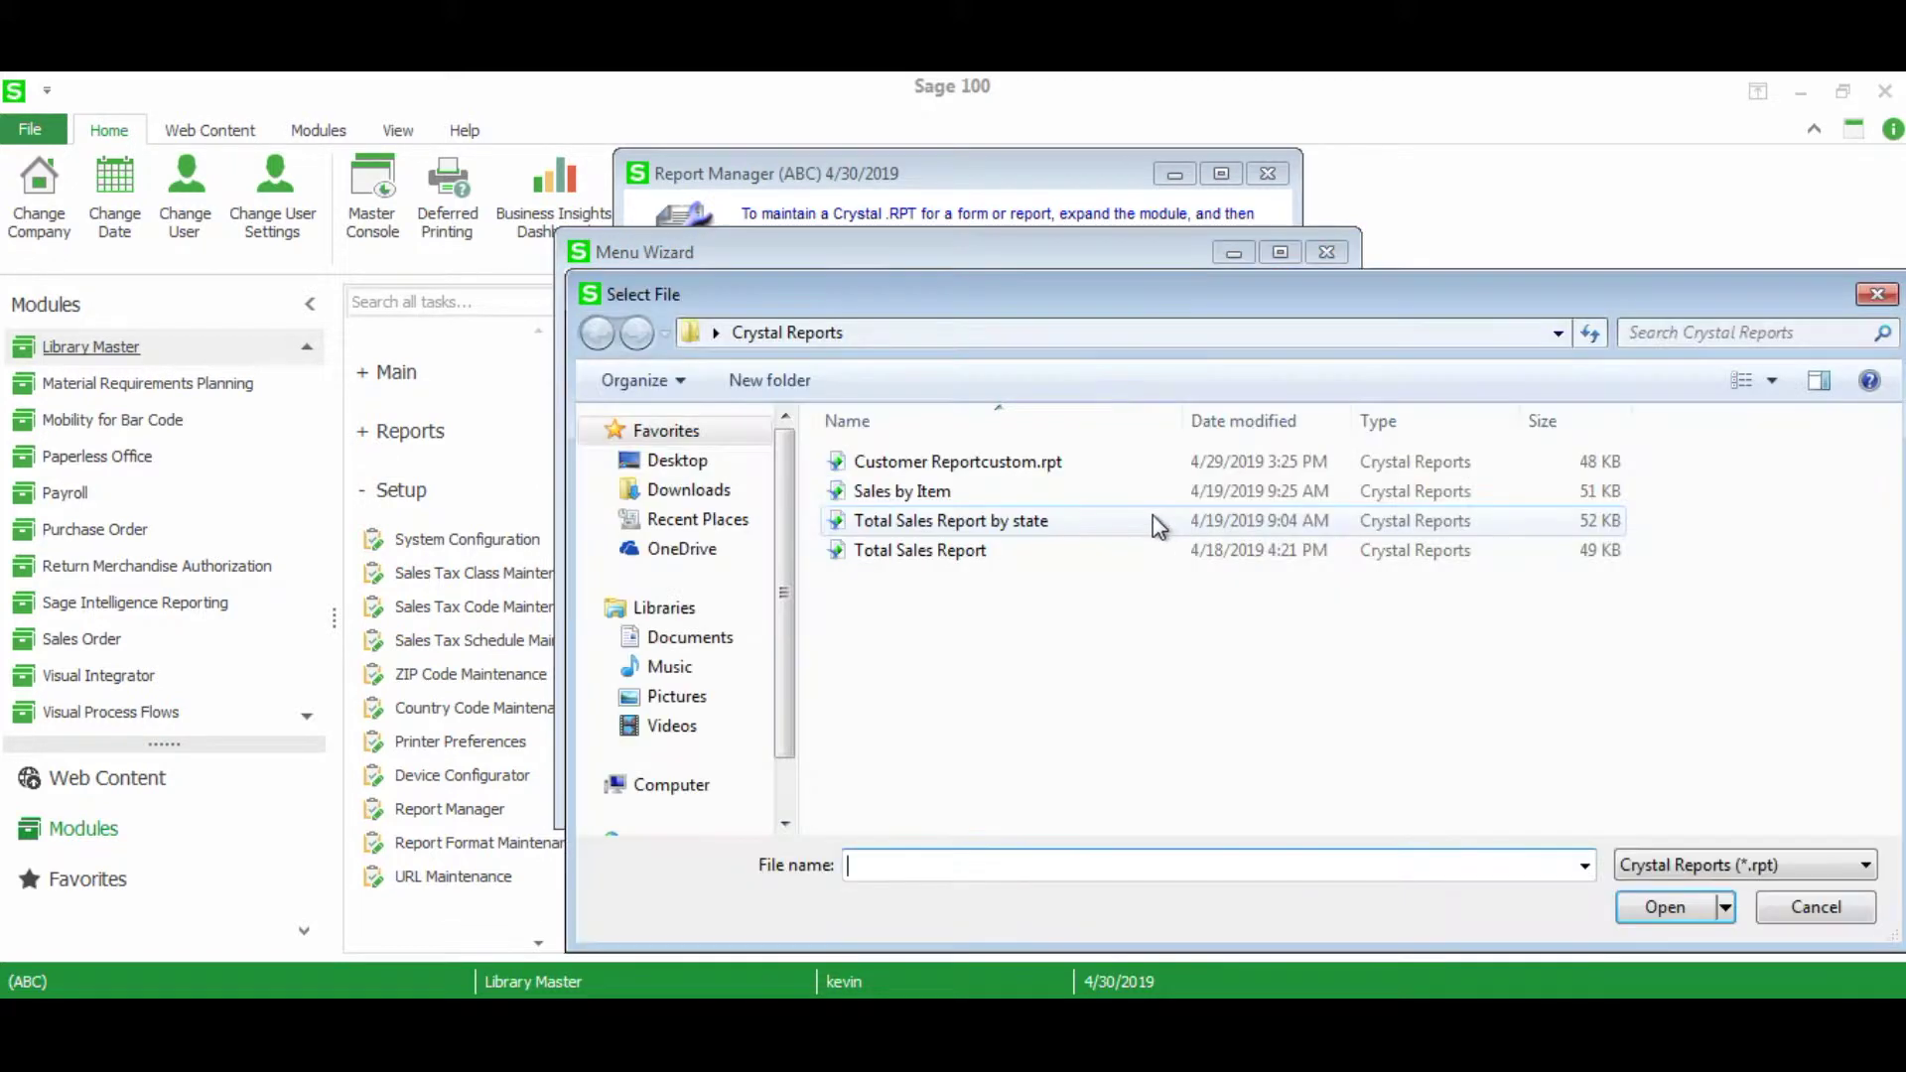
double_click(1054, 464)
left_click(995, 595)
type("Customer")
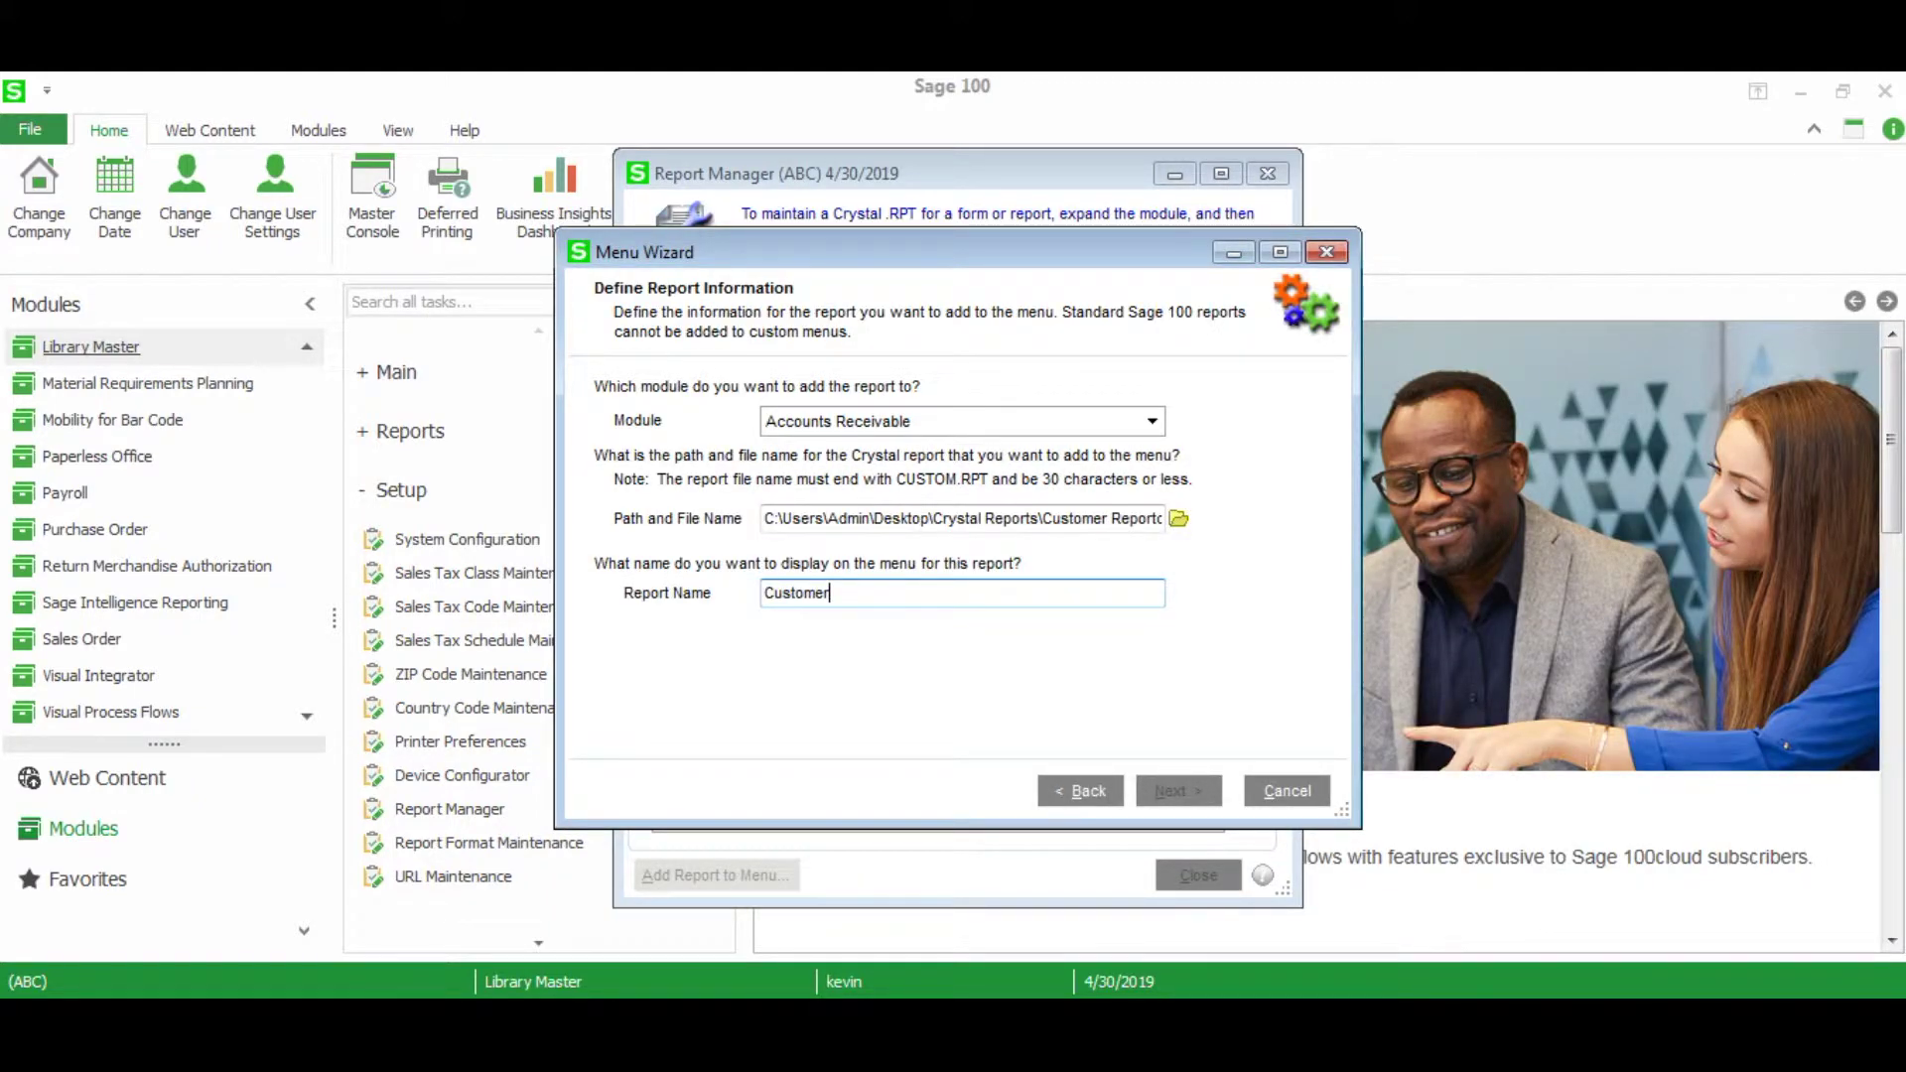
key("Tab")
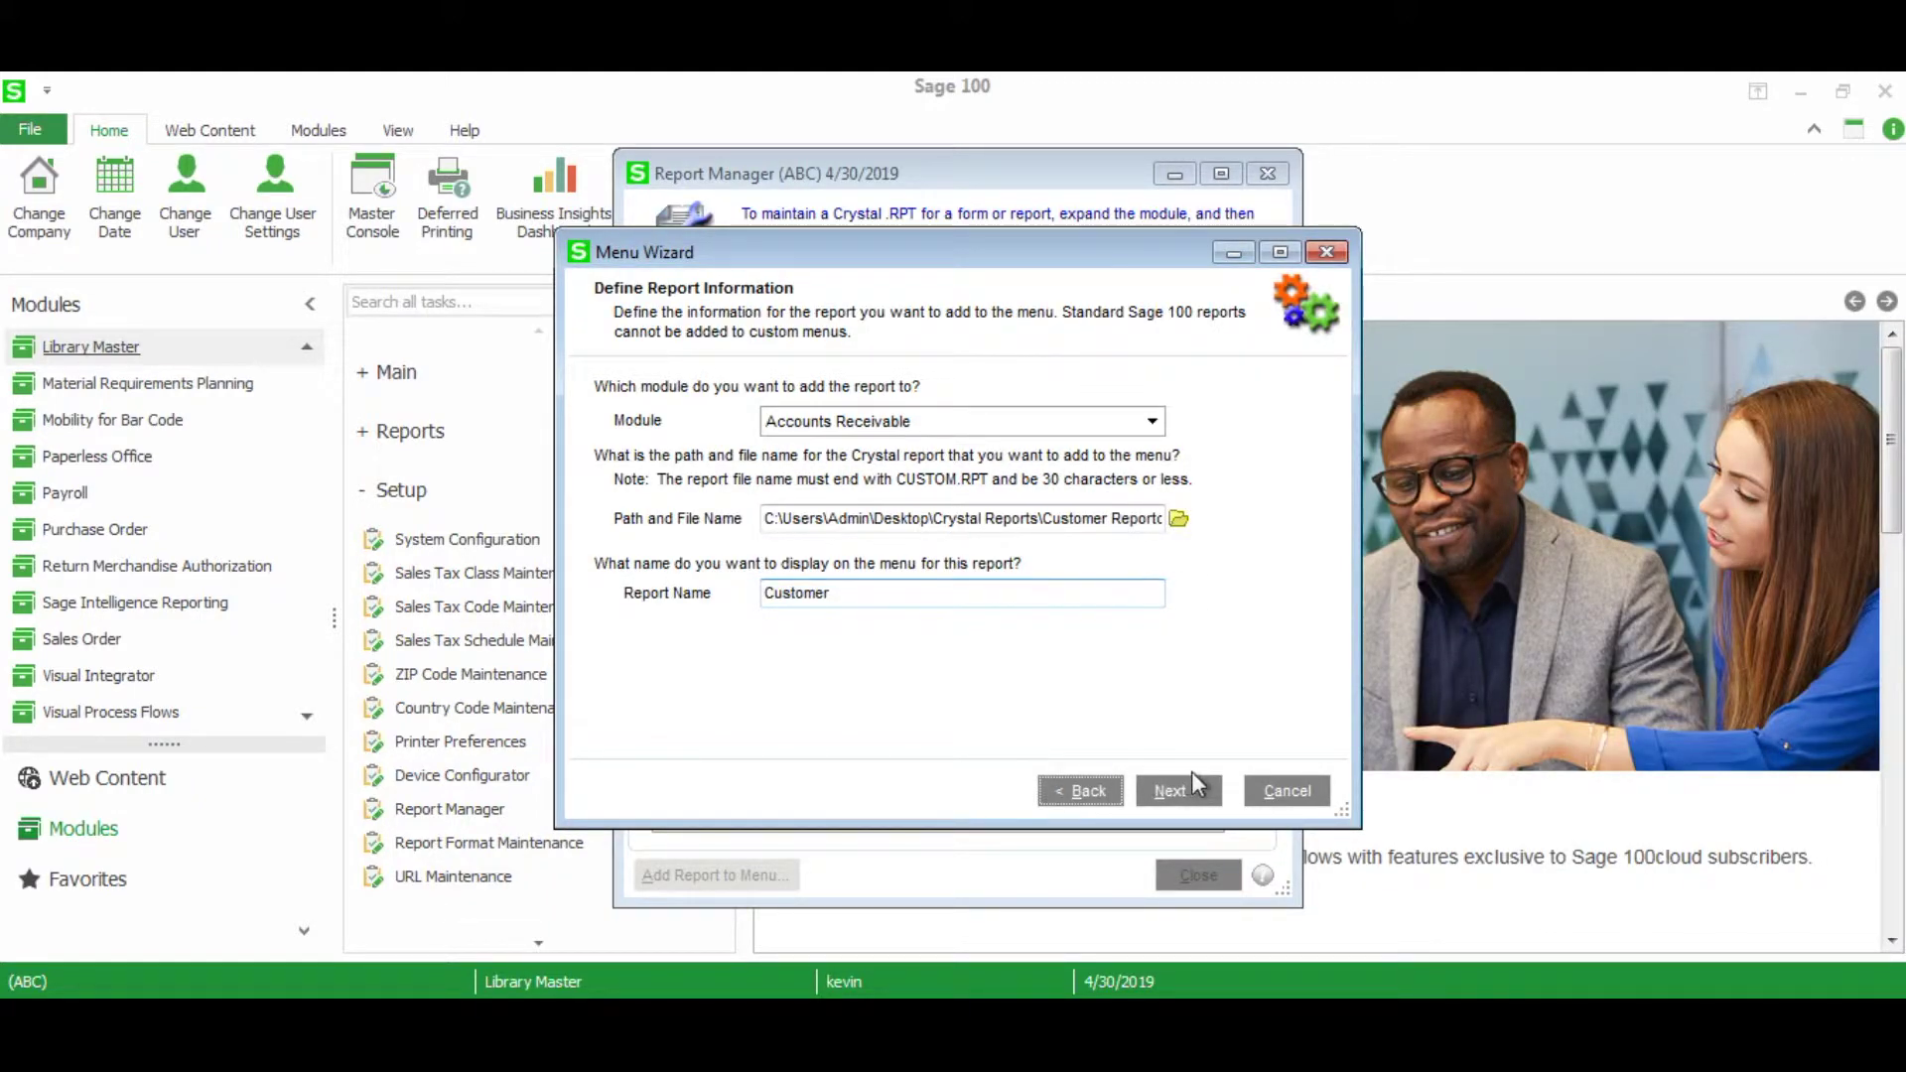
left_click(1192, 781)
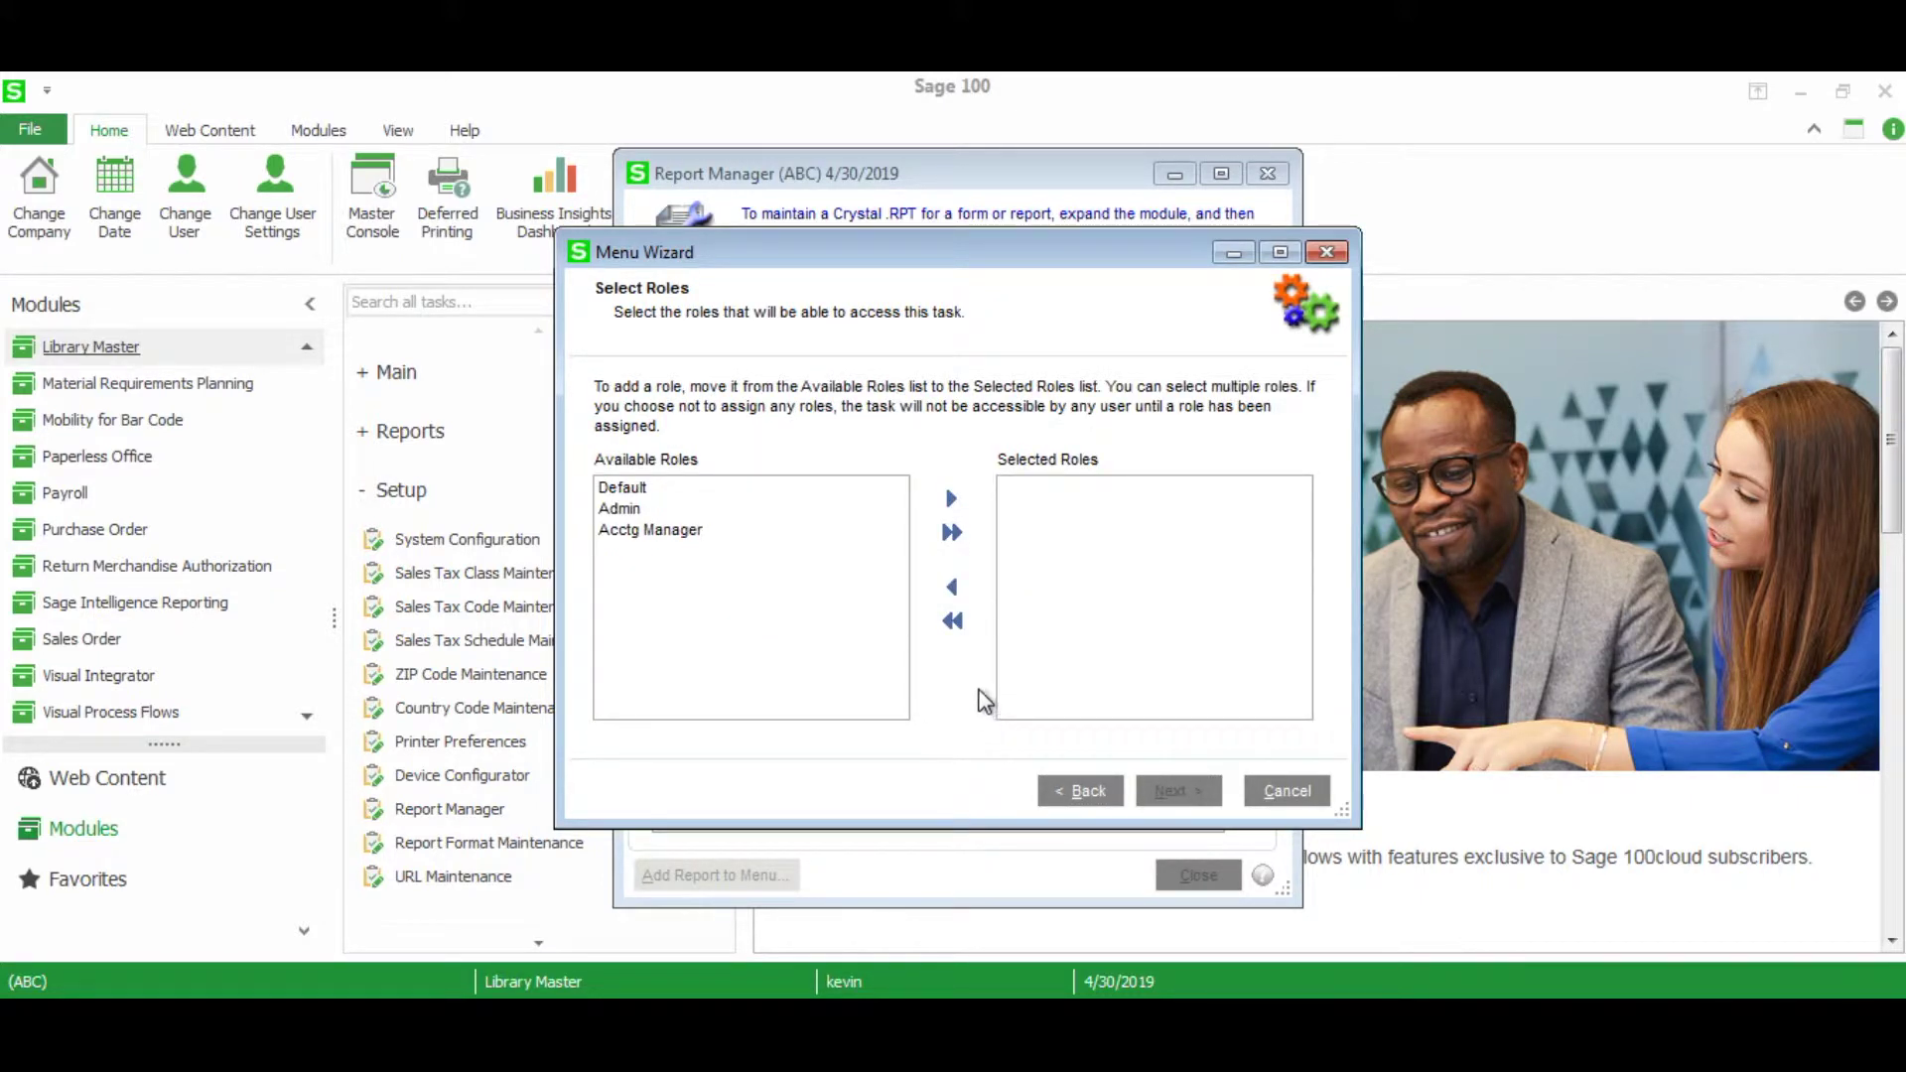
Step: Grant all three roles access to the Customer report and complete the Menu Wizard
left_click(954, 534)
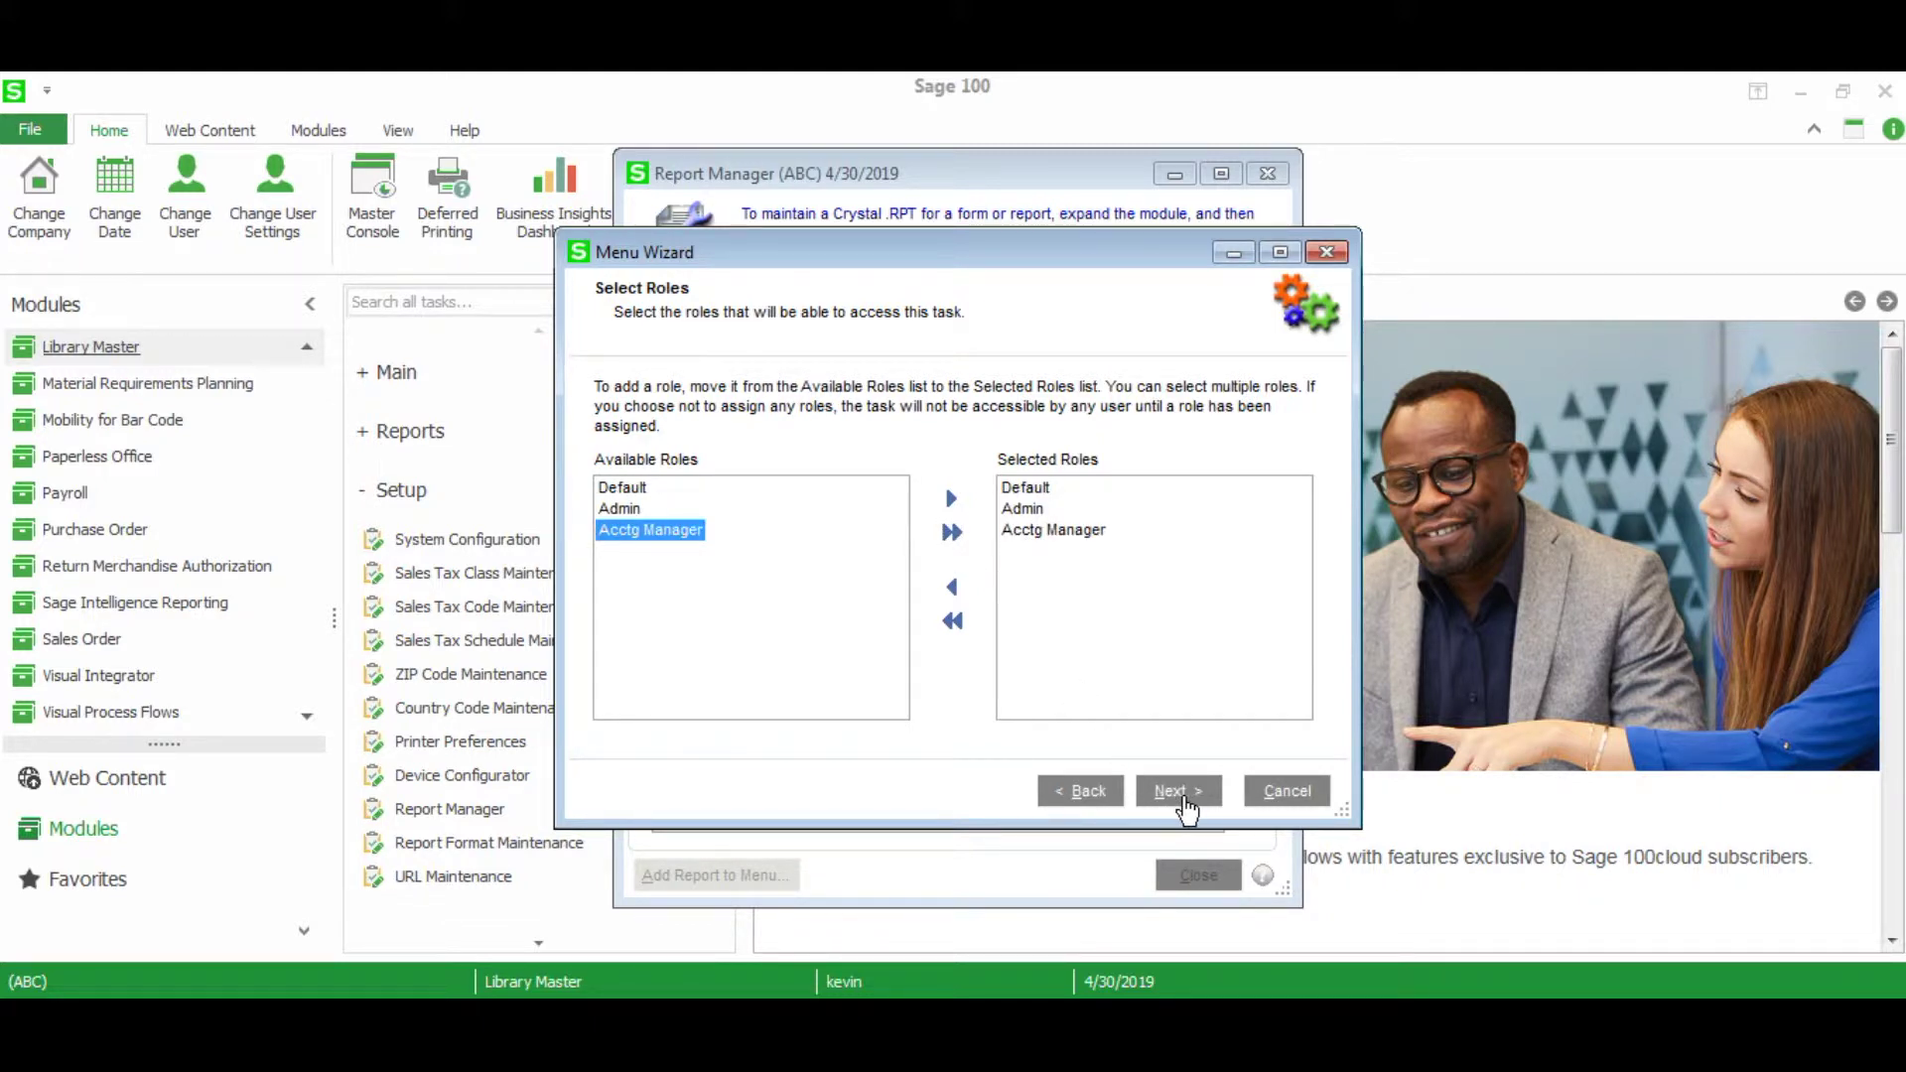
left_click(1188, 806)
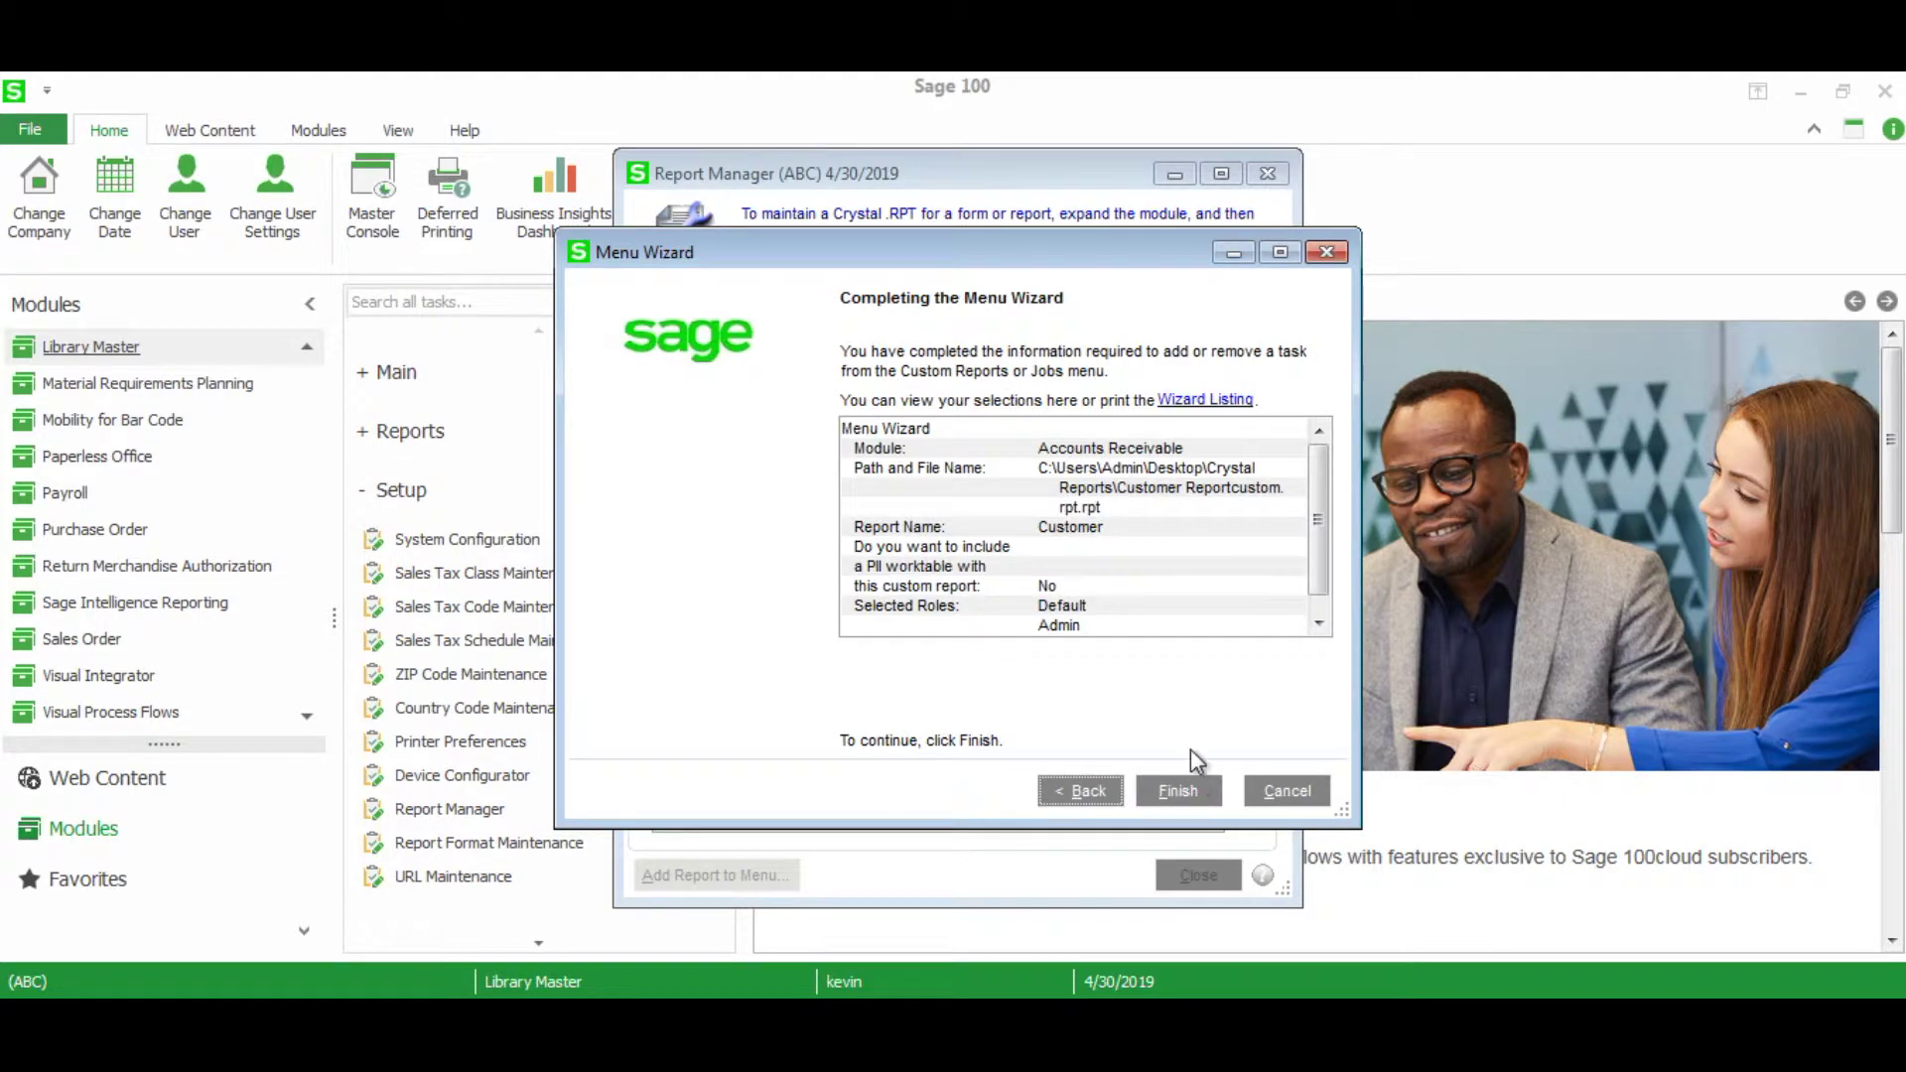
left_click(1178, 794)
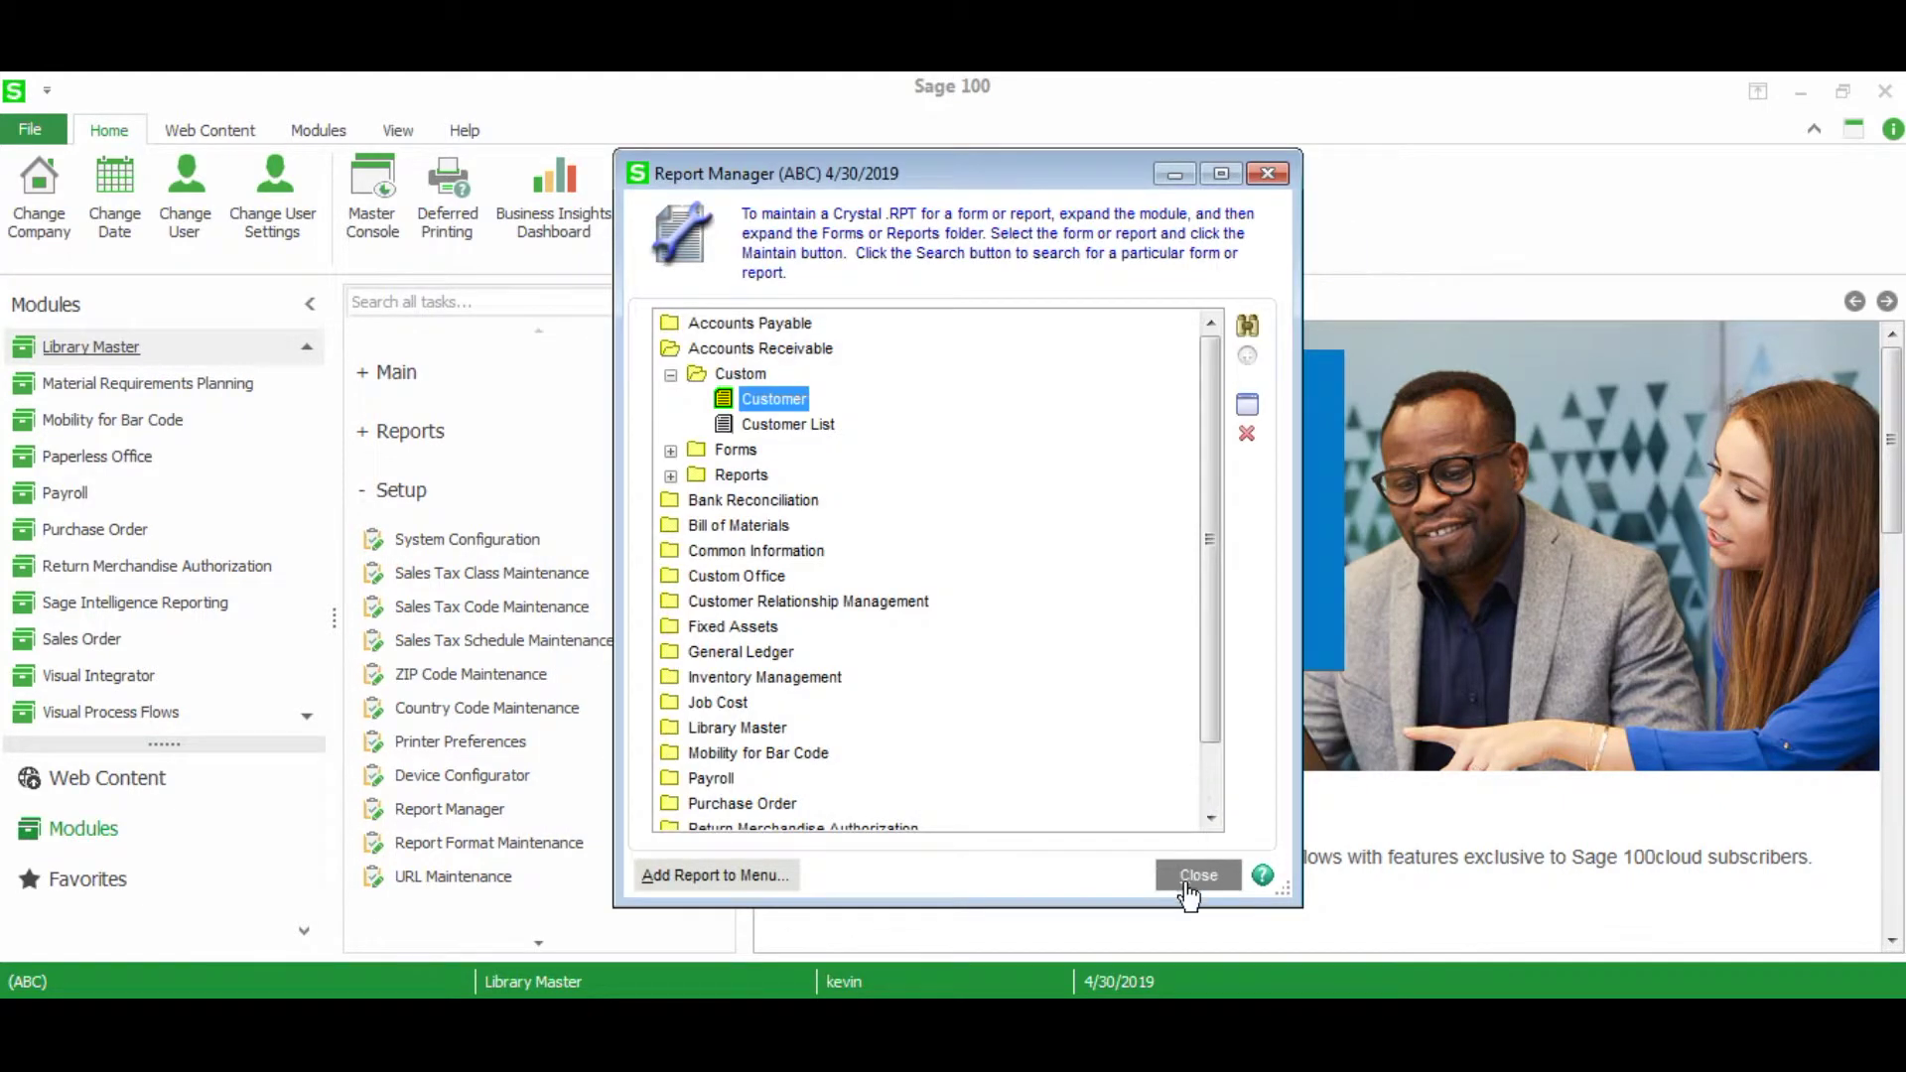
Step: Leave Report Manager and run Customer from Accounts Receivable's Custom Reports tasks
left_click(1197, 876)
scroll(243, 637, "up", 1)
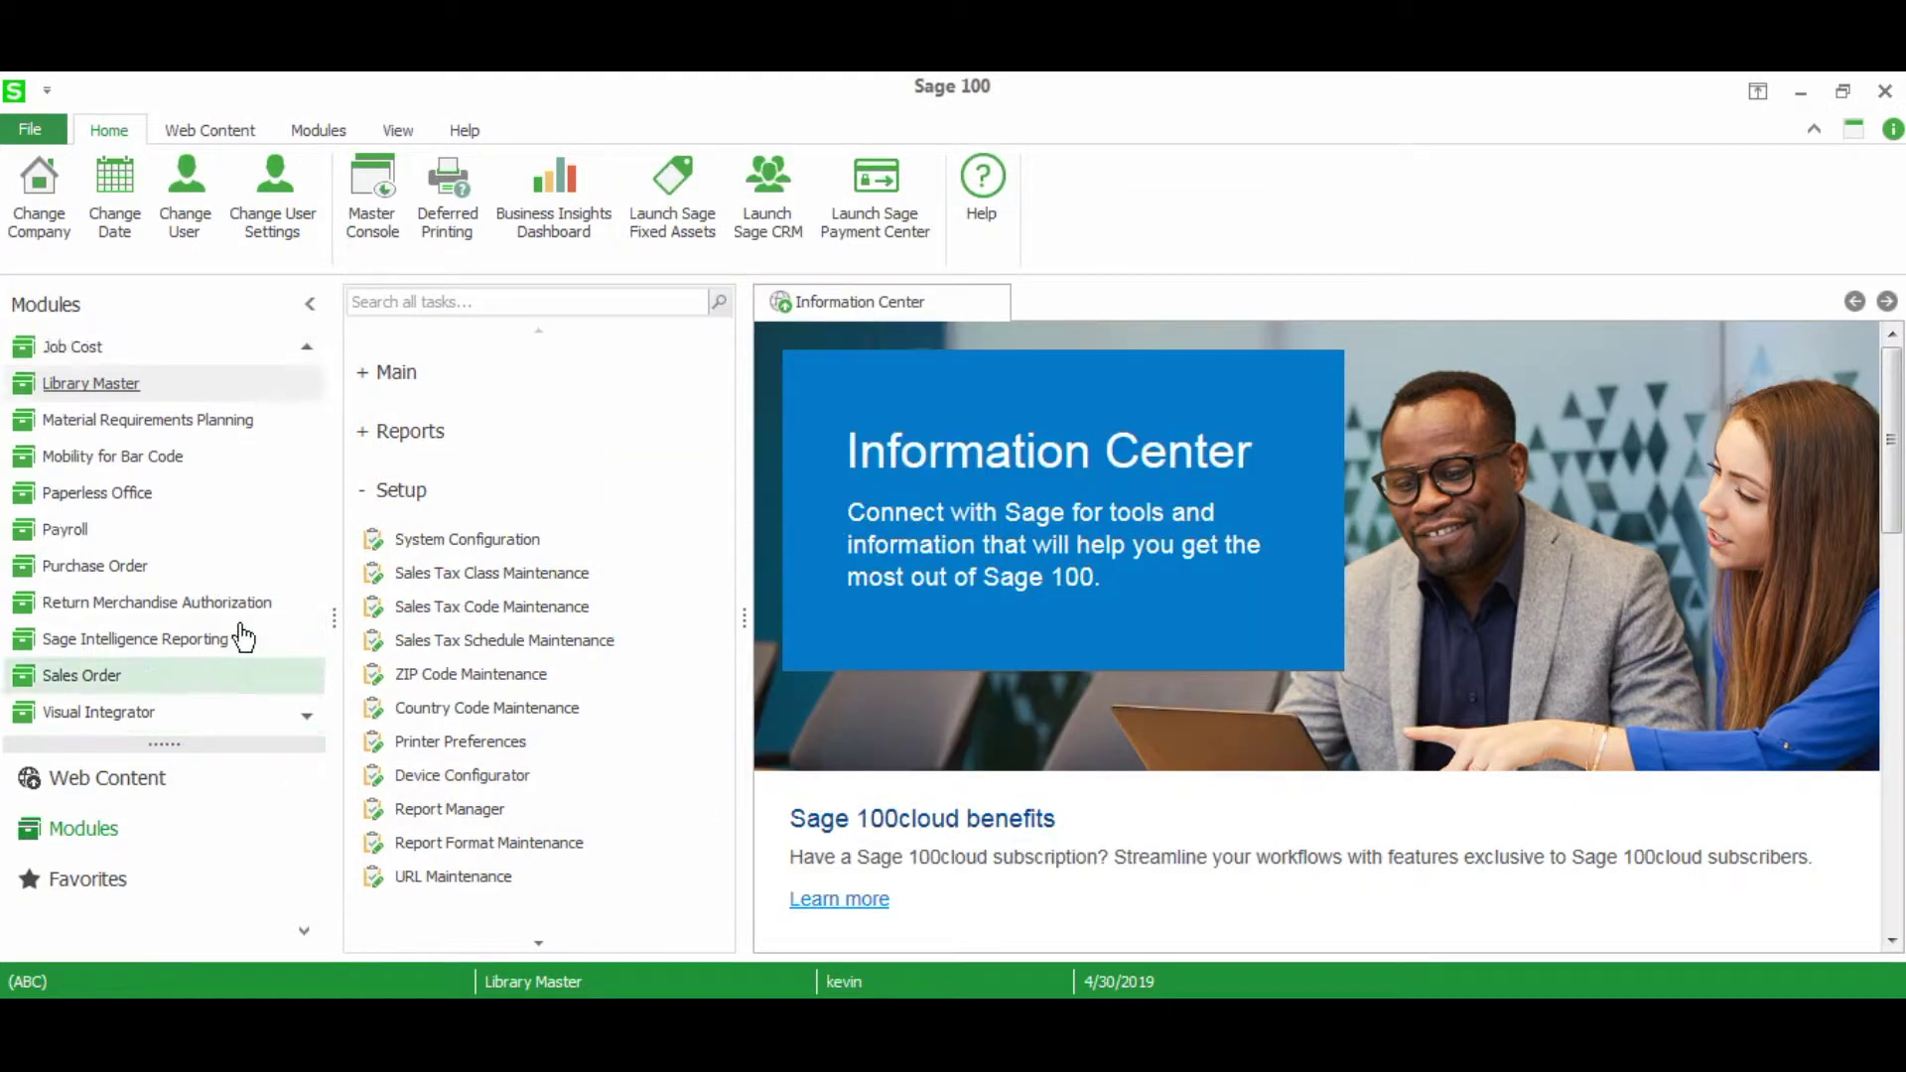
scroll(243, 637, "up", 5)
left_click(269, 391)
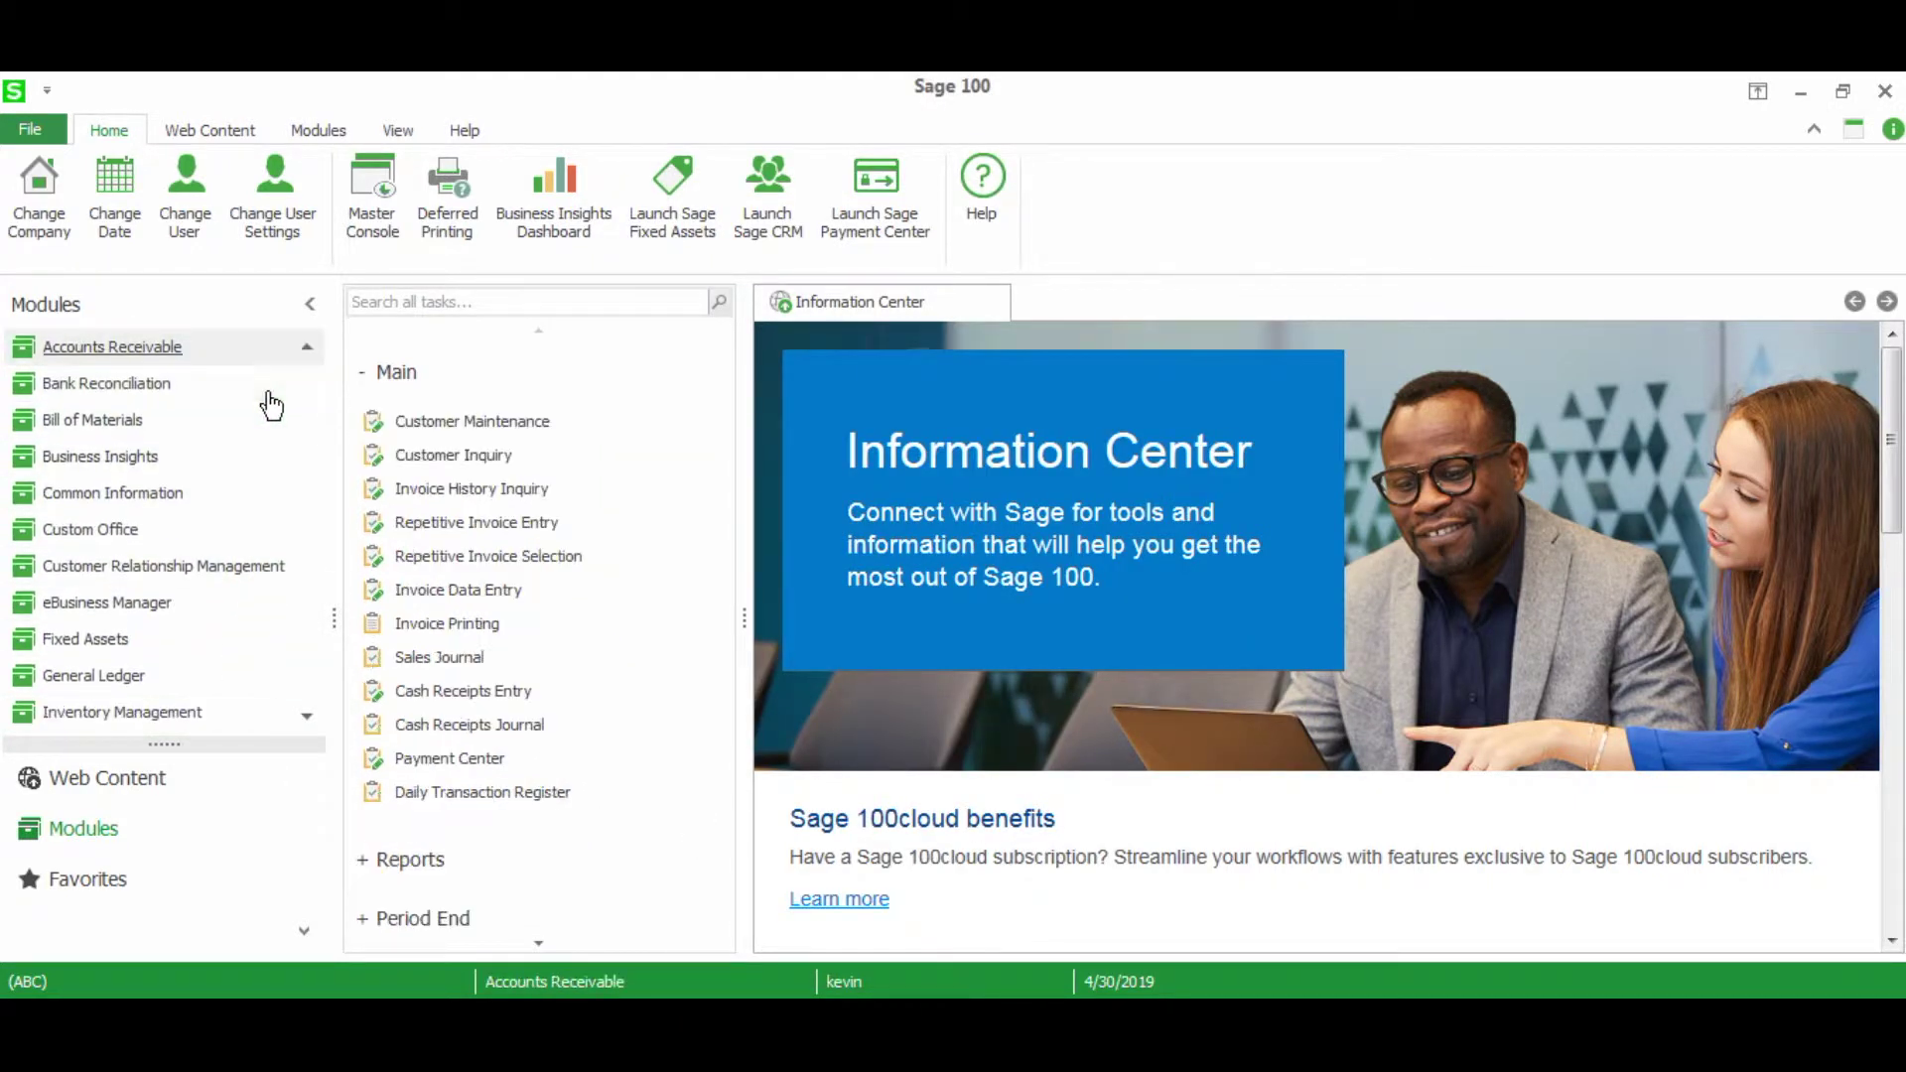
scroll(529, 551, "down", 3)
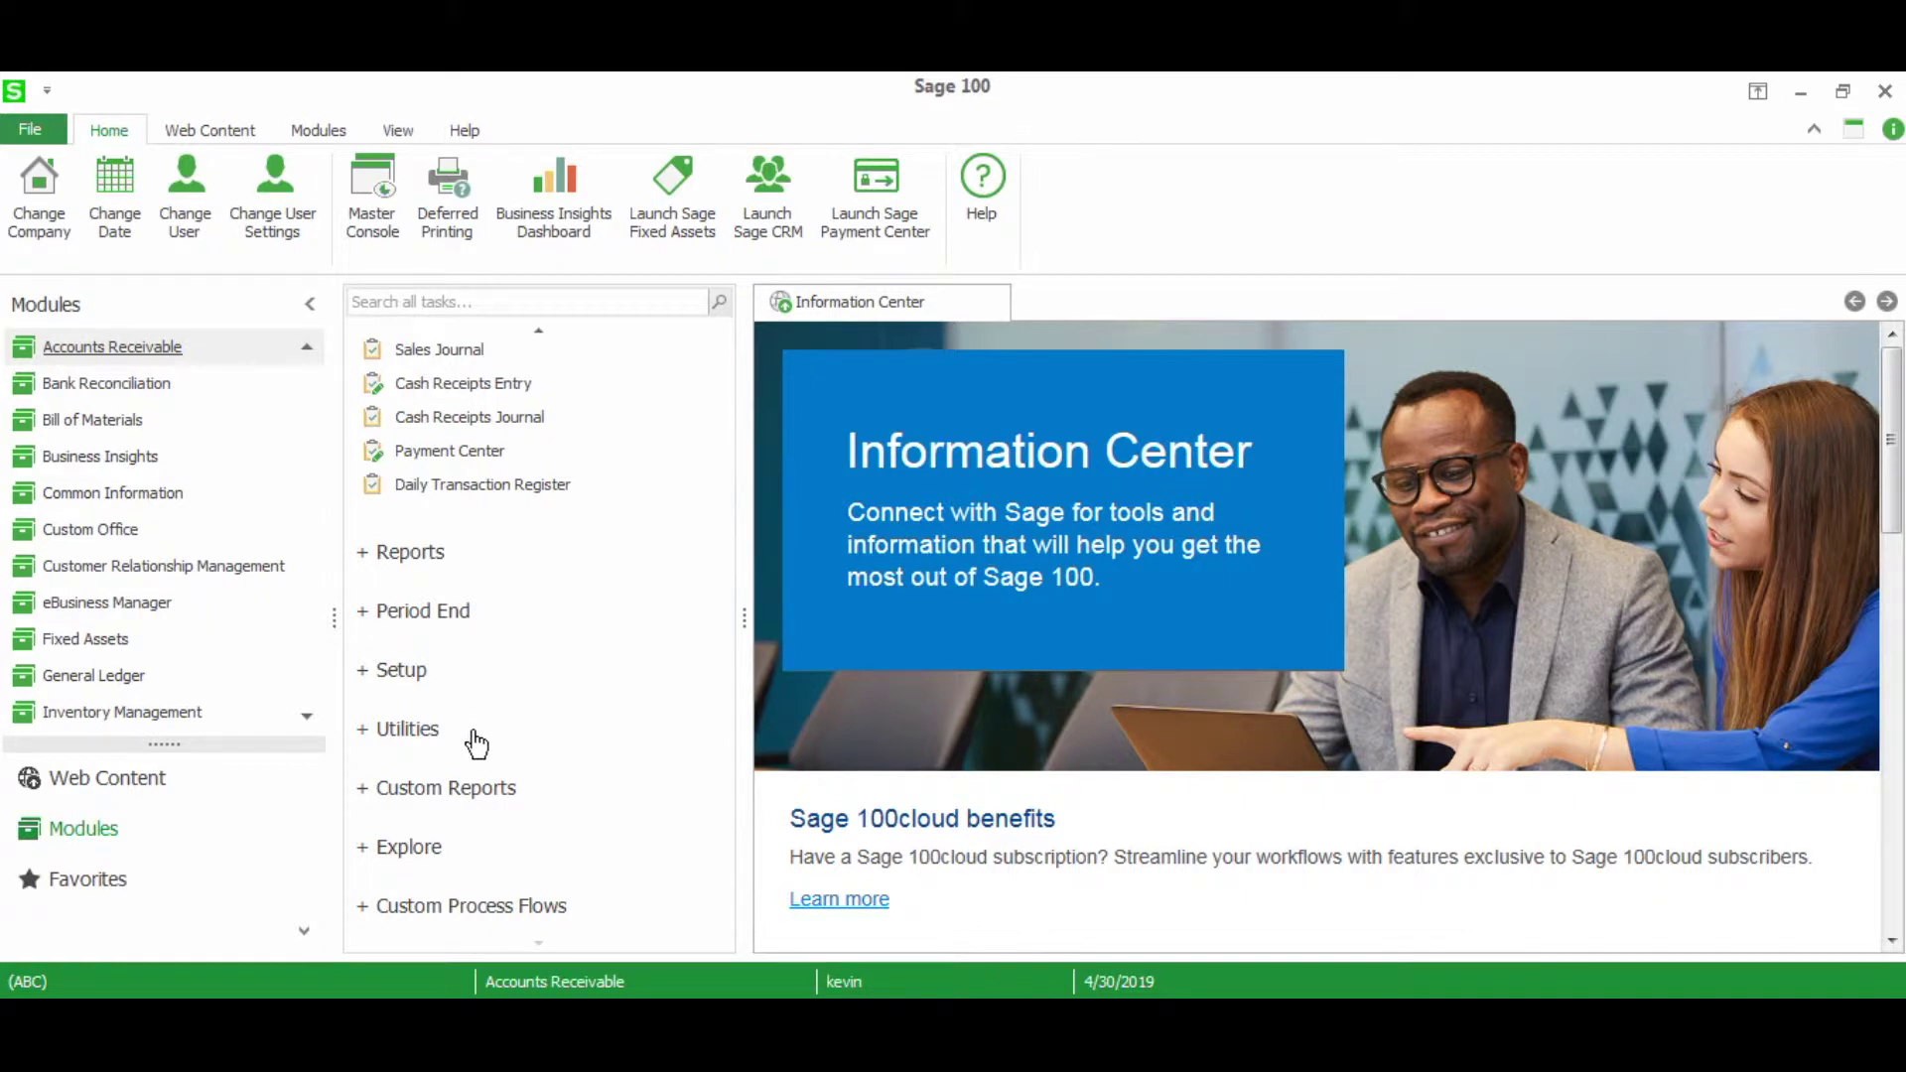
left_click(457, 792)
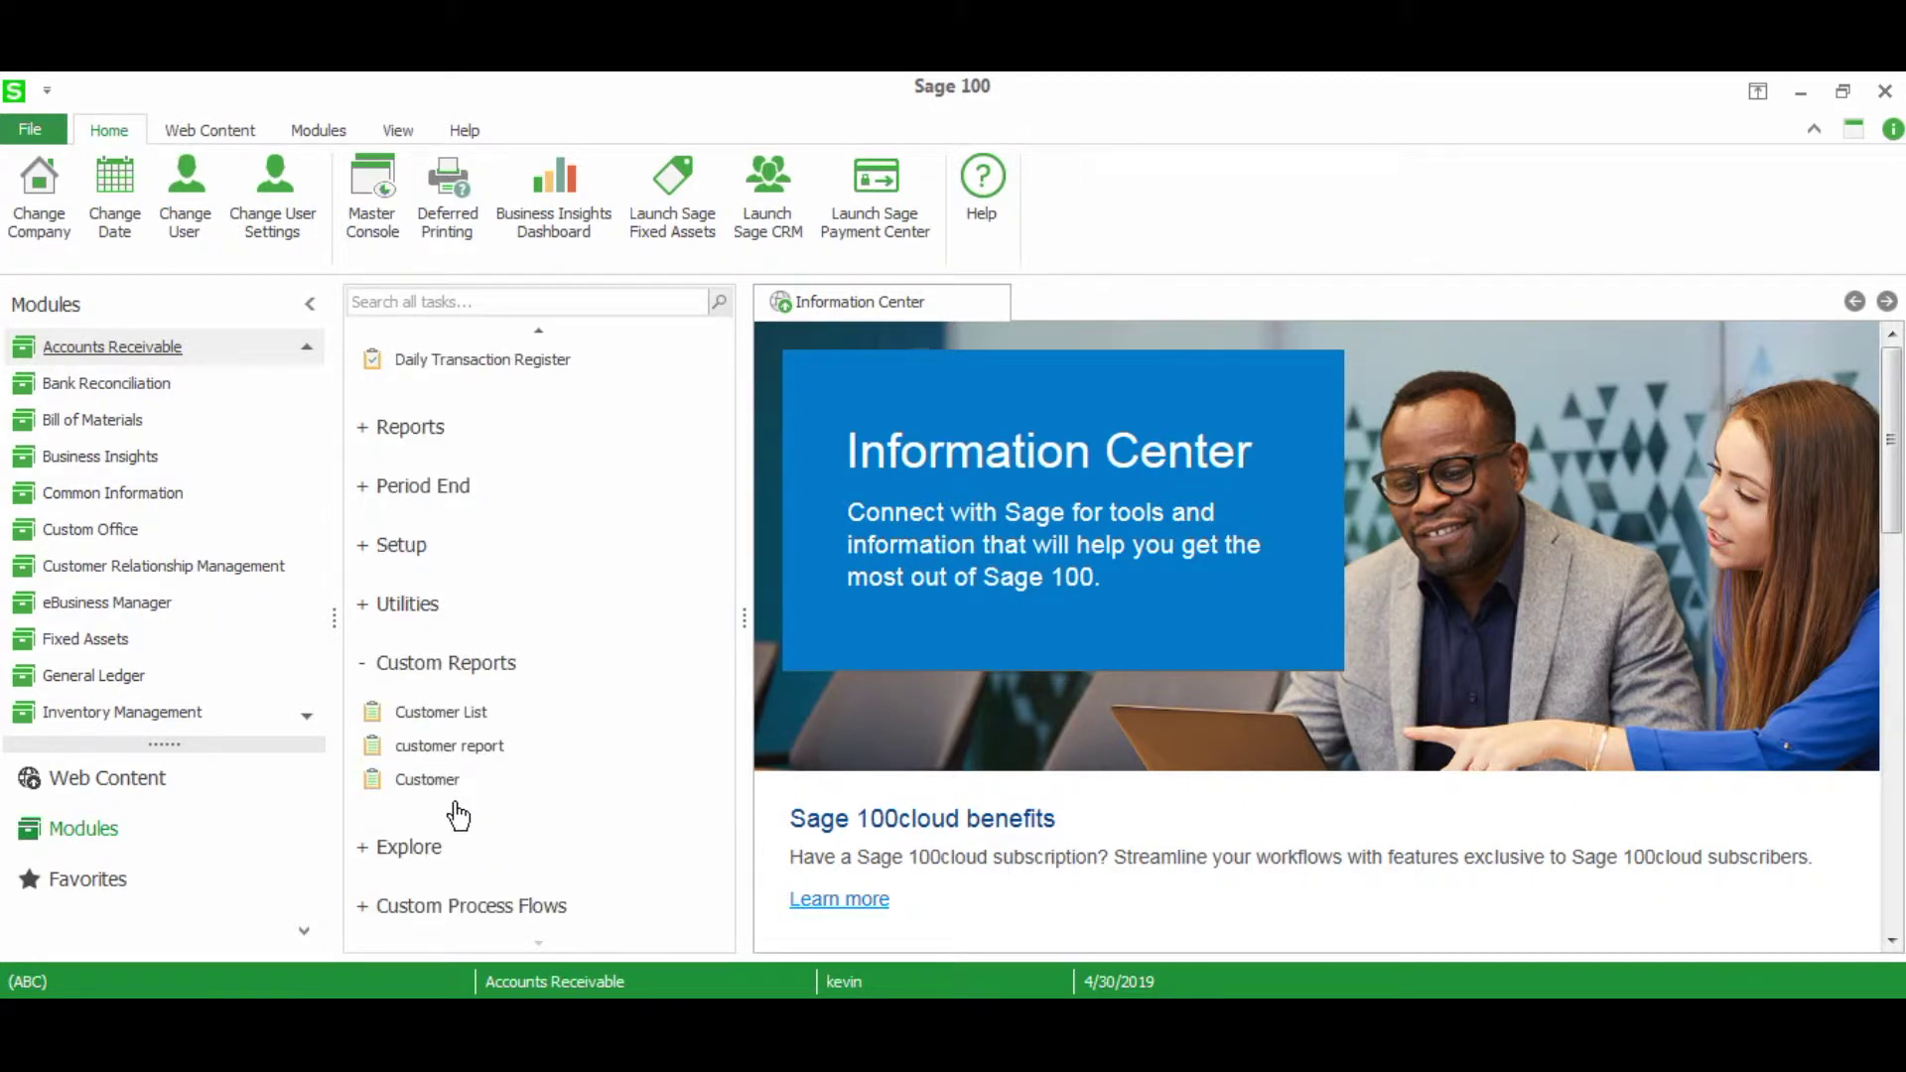
left_click(426, 781)
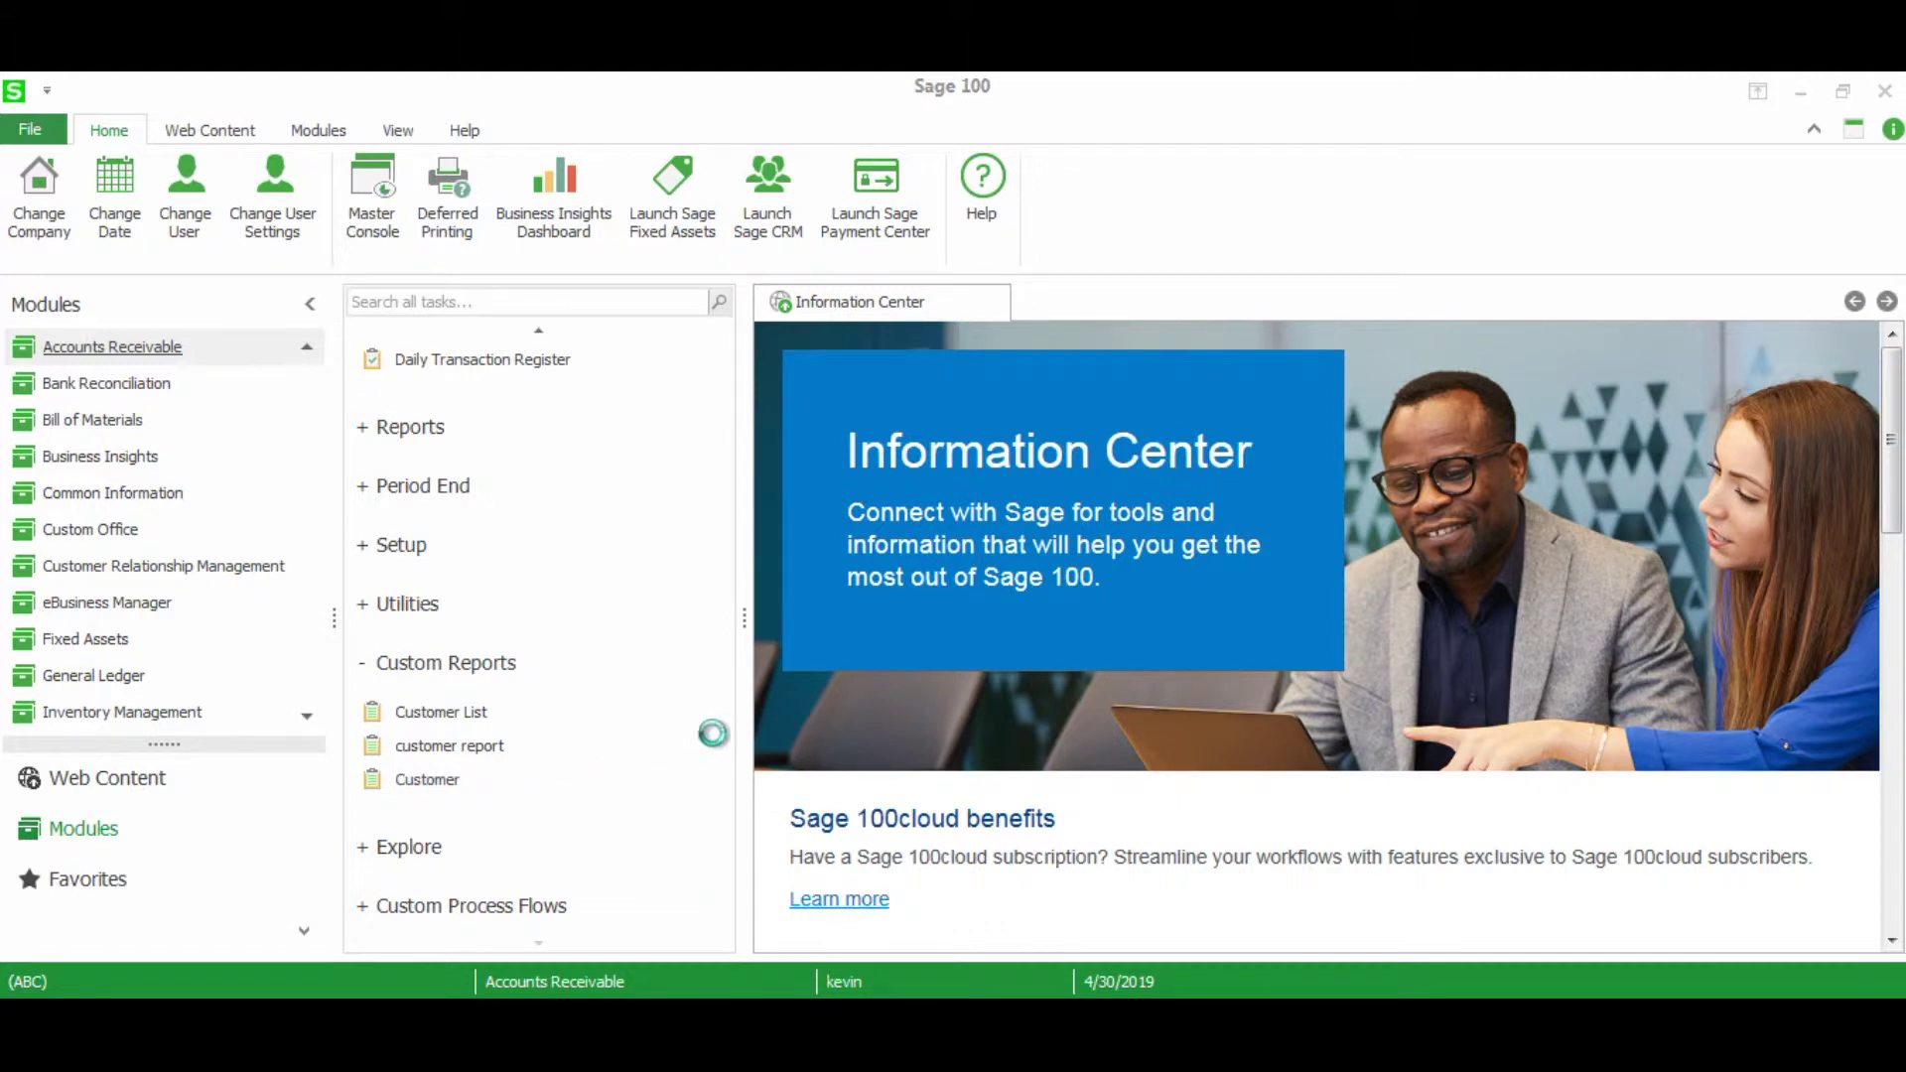
Step: Dismiss the fax warning and preview Customer, converting it to the latest version, full screen
left_click(1008, 434)
left_click(1178, 602)
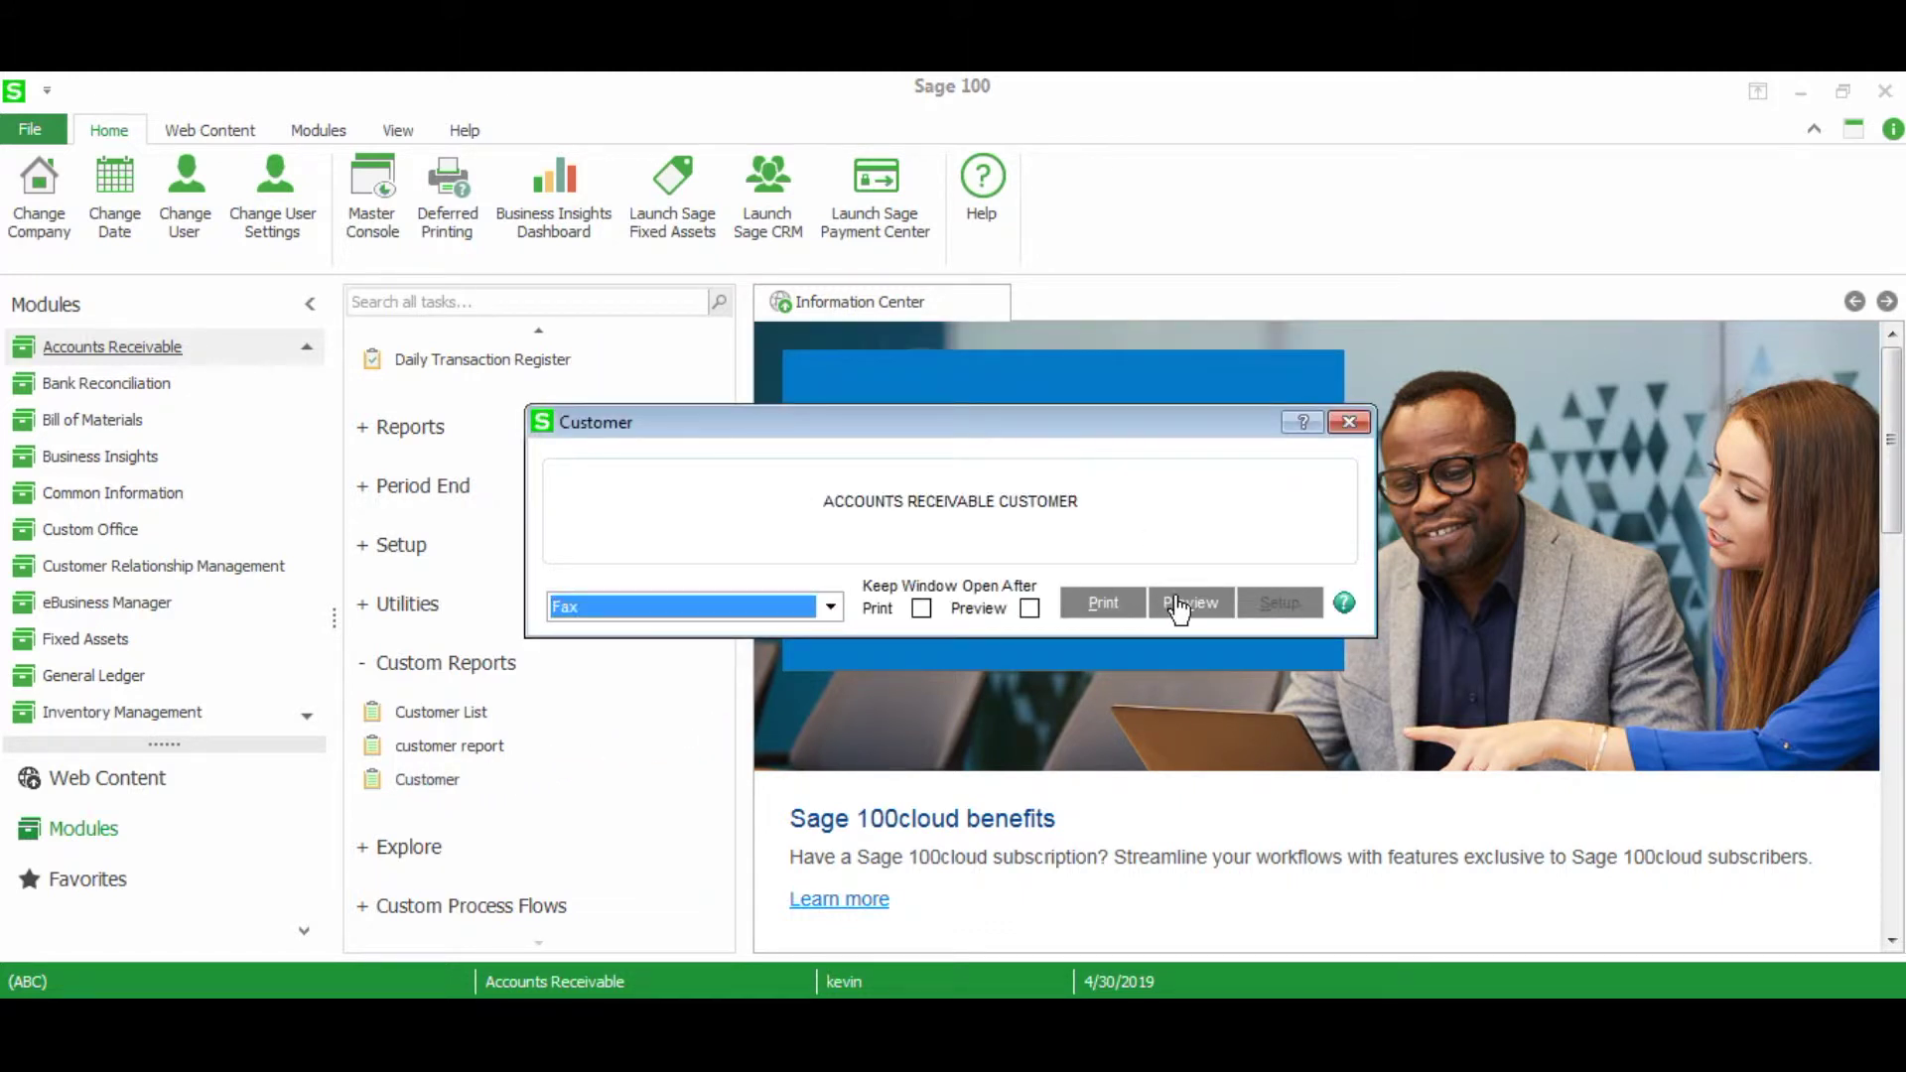
left_click(902, 433)
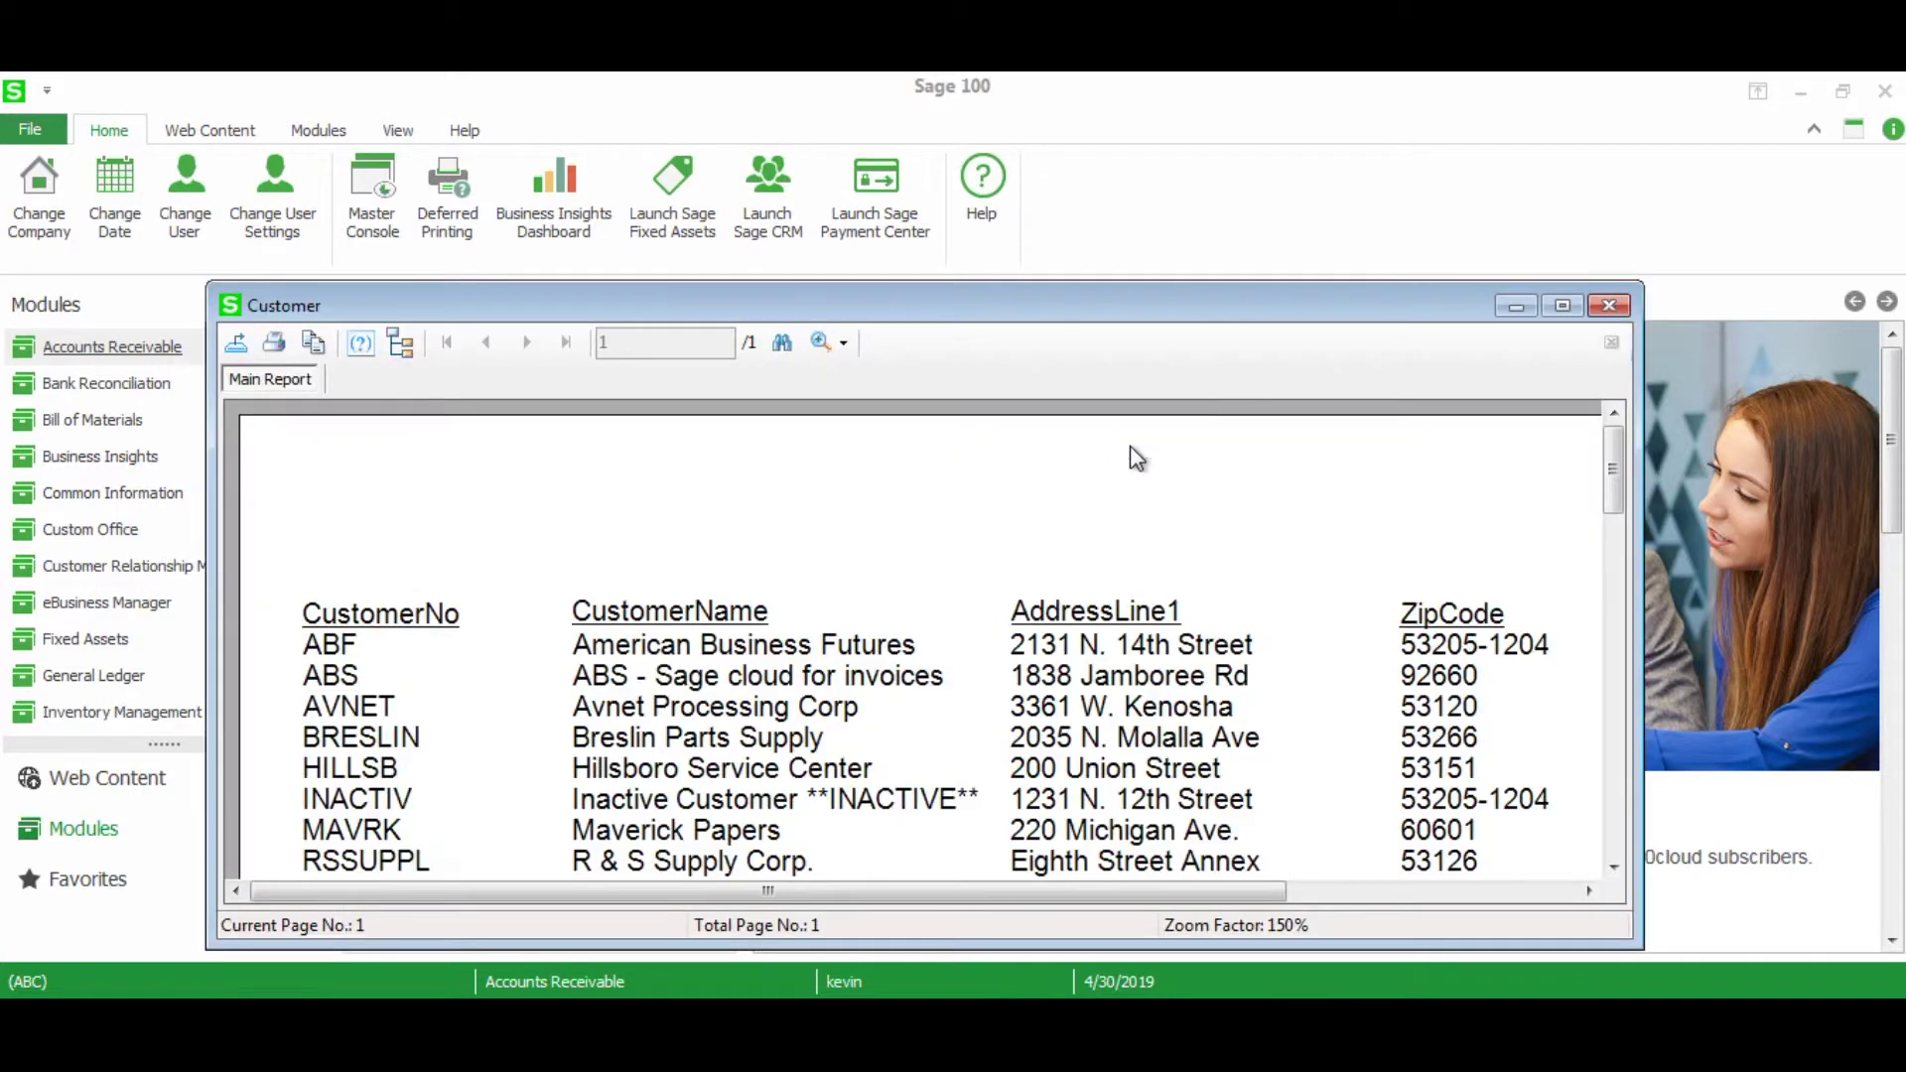
left_click(1562, 308)
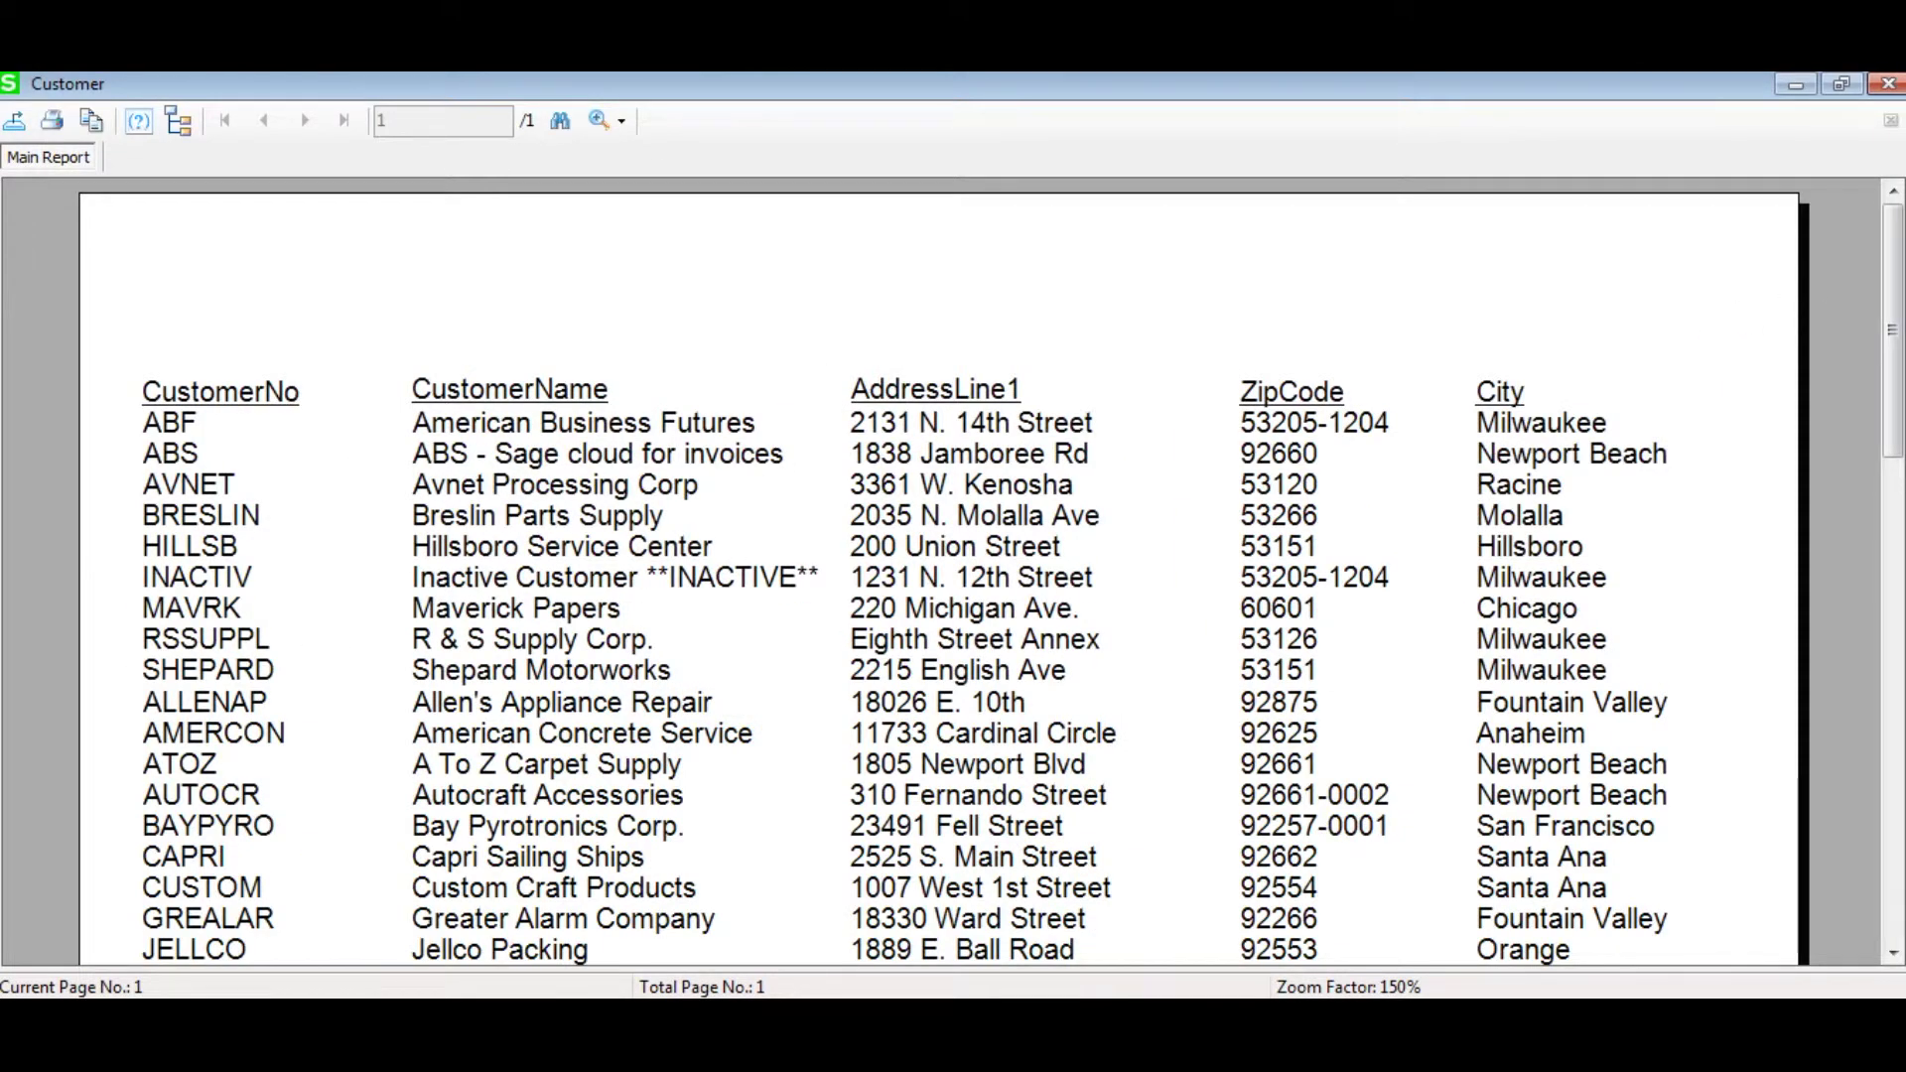
scroll(1901, 309, "down", 2)
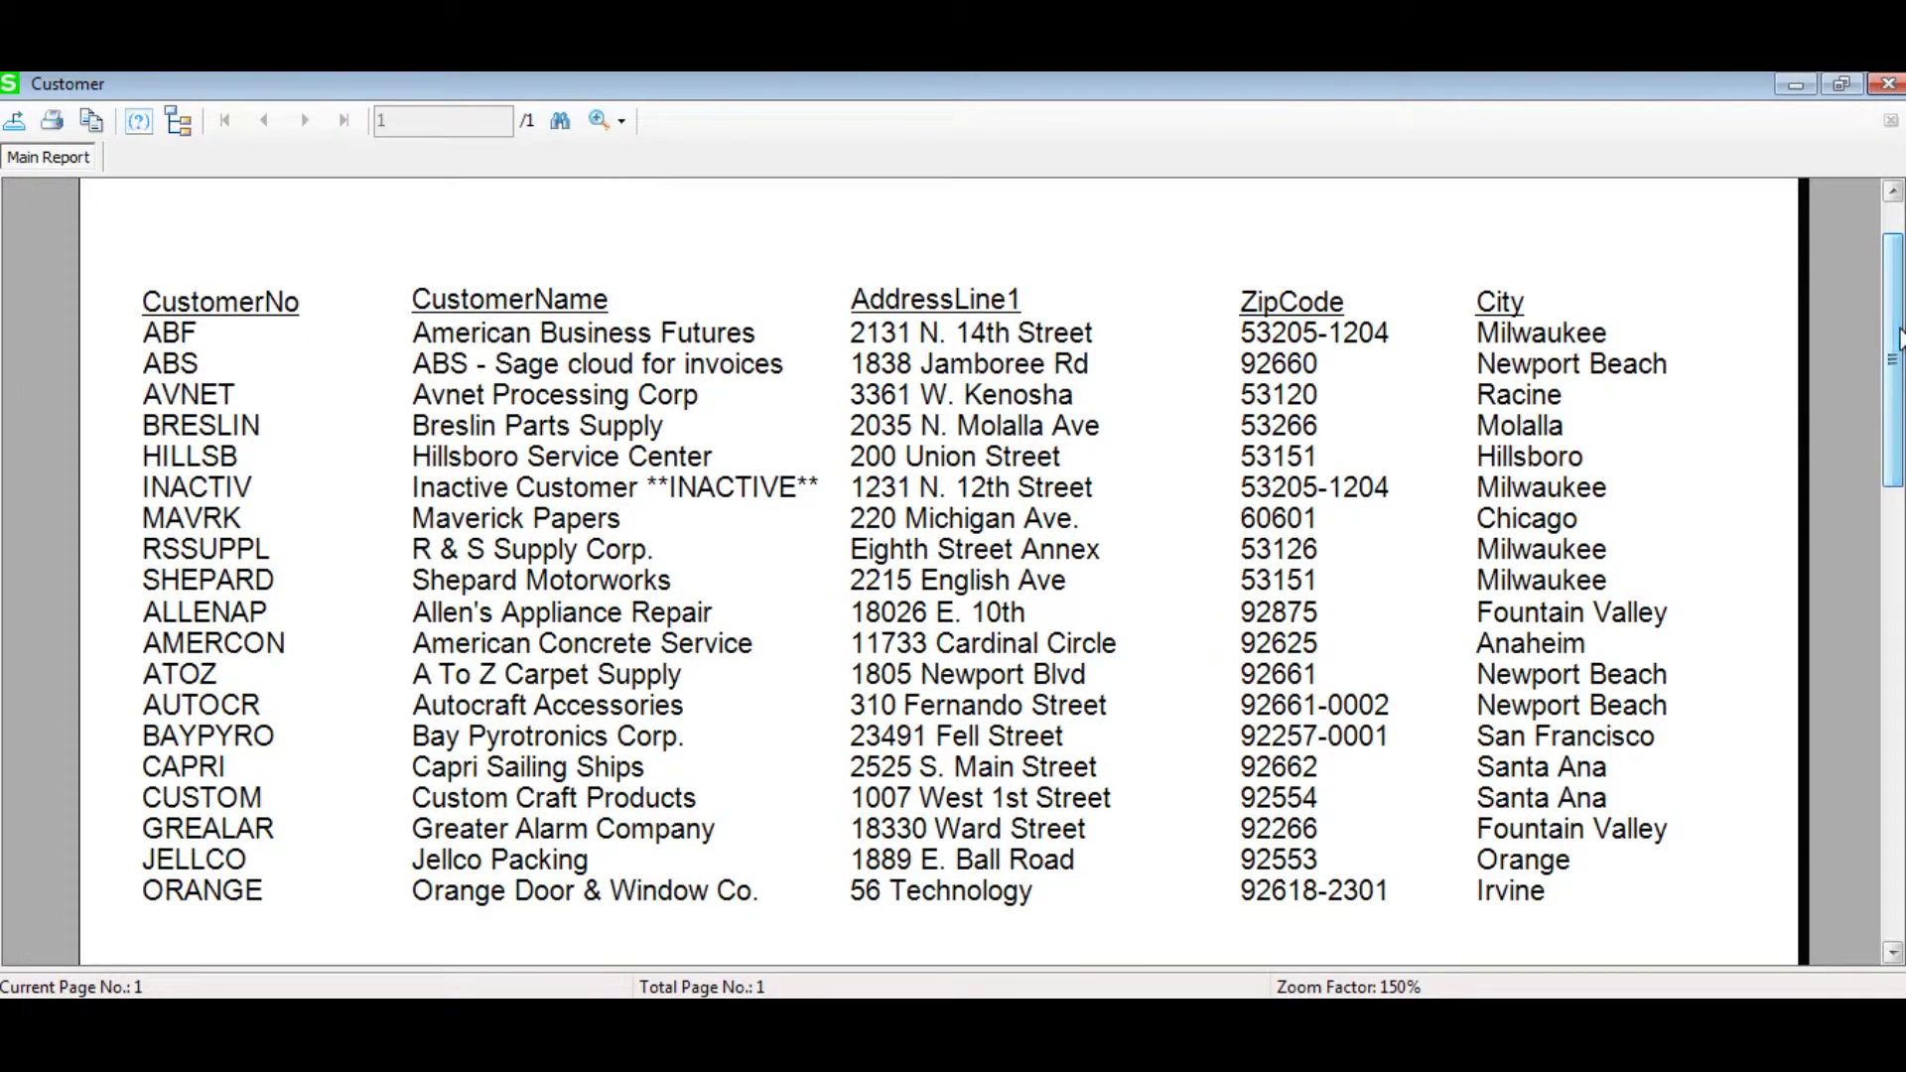